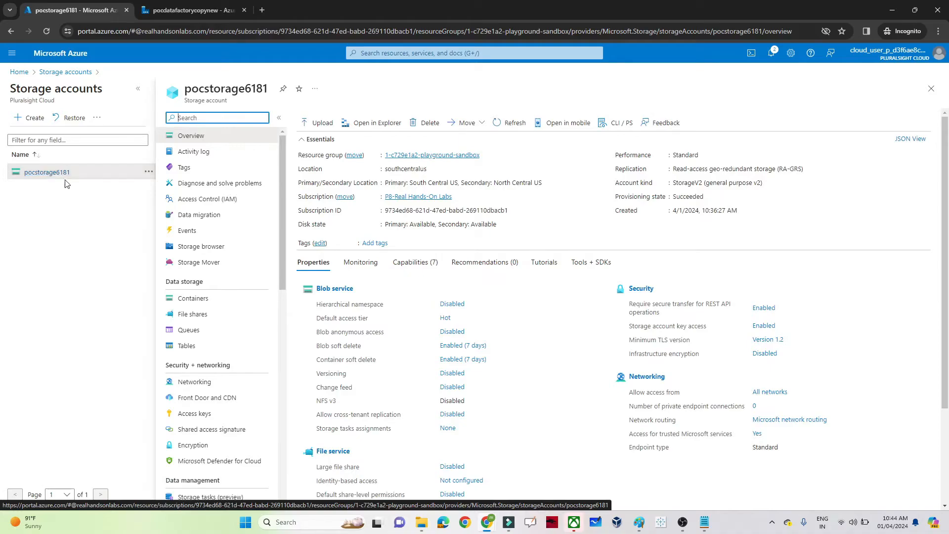
Create two blob containers named input and output in the pocstorage6181 storage account.
left_click(201, 302)
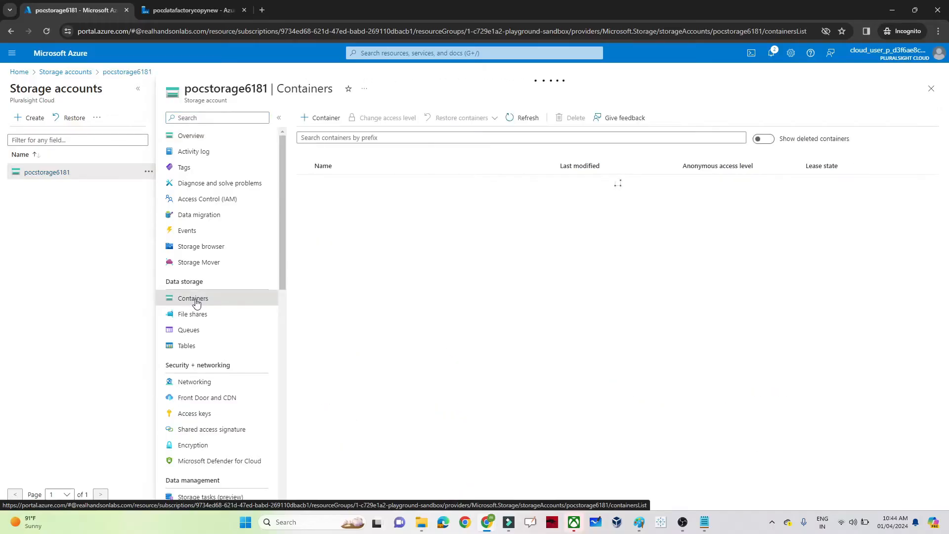
left_click(325, 120)
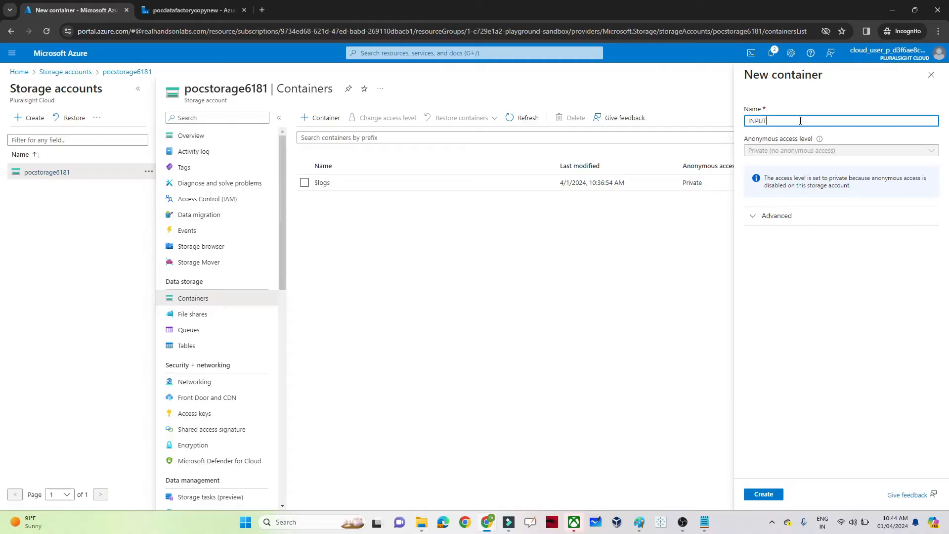
key("BackSpace")
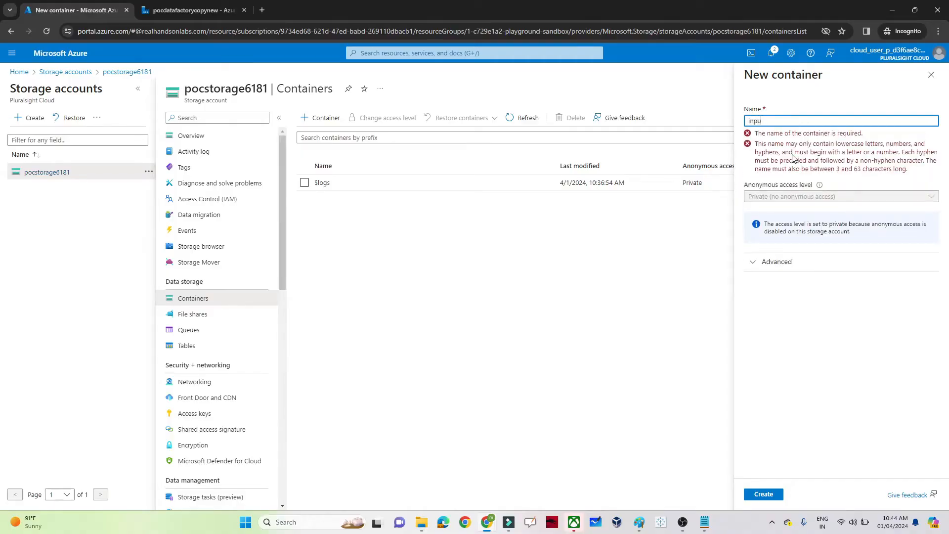
double_click(758, 120)
left_click(764, 497)
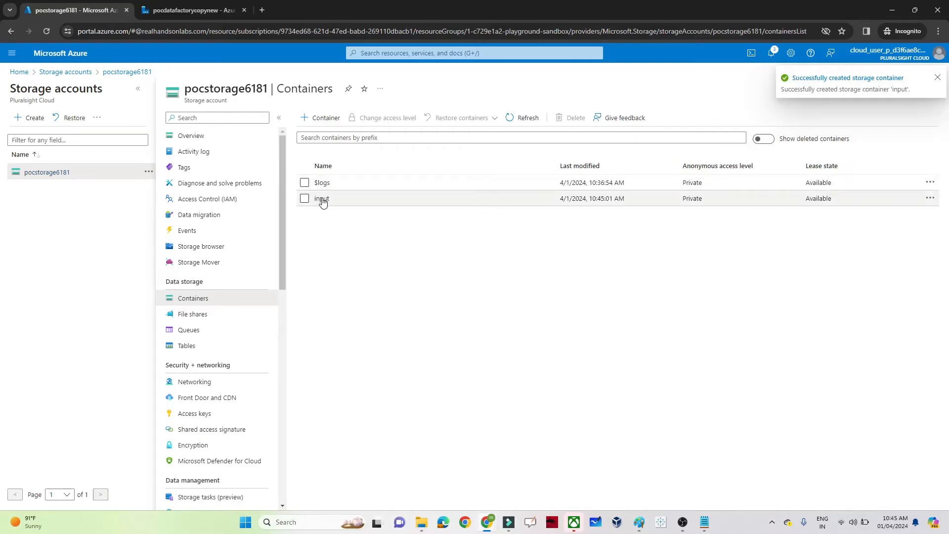
left_click(325, 122)
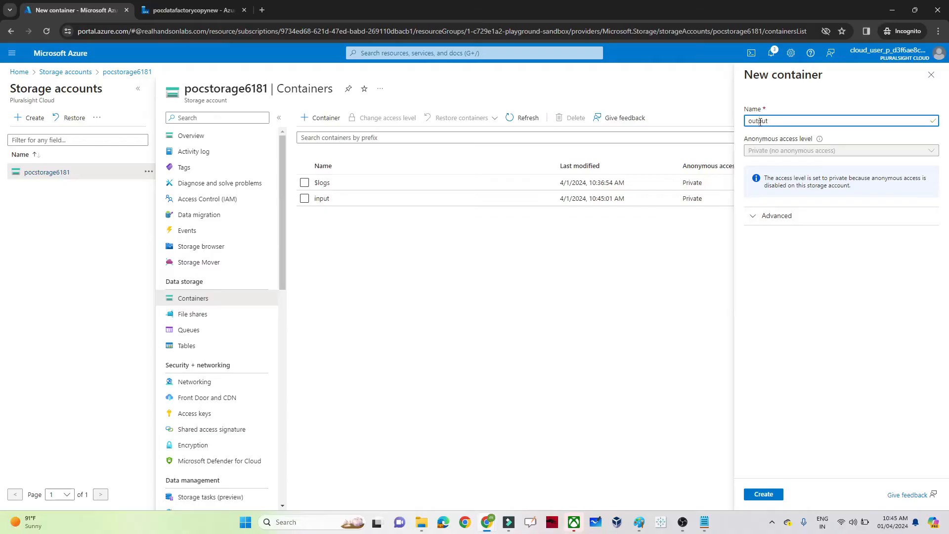
left_click(755, 494)
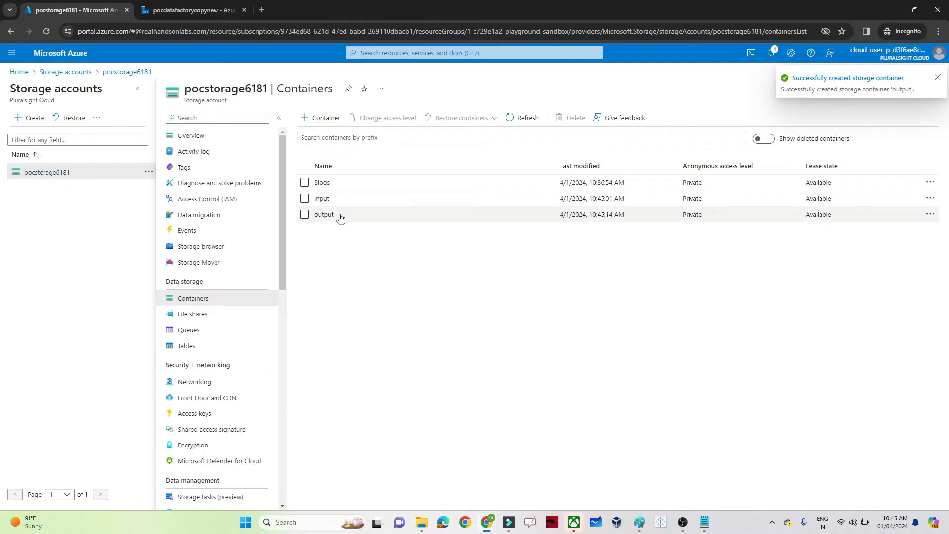
Upload the Excel CSV file emp_1 from the Desktop employee folder into the input container.
left_click(322, 200)
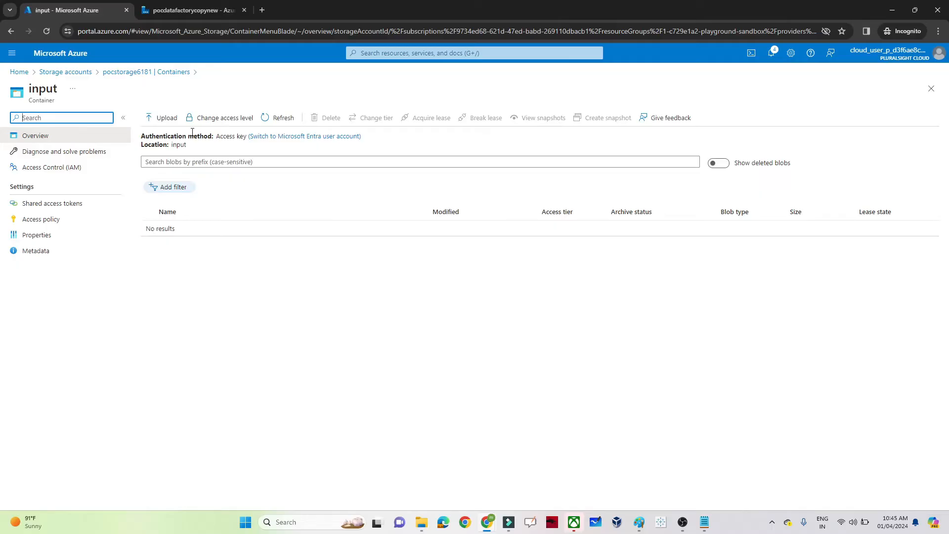
left_click(166, 120)
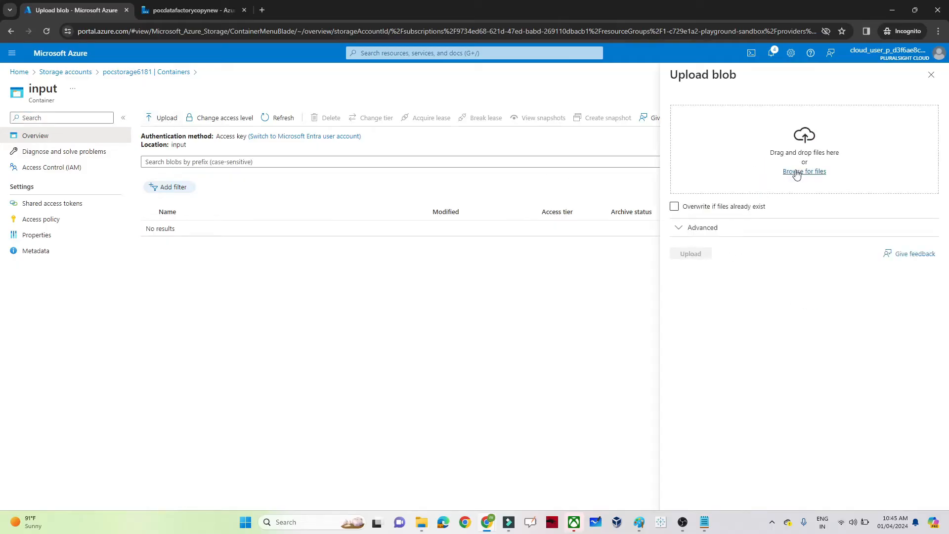
left_click(797, 173)
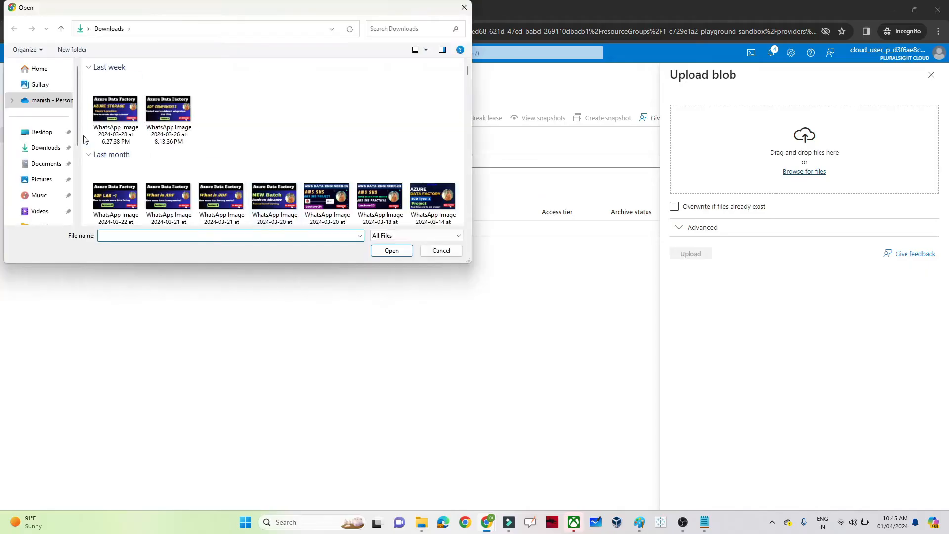
left_click(77, 189)
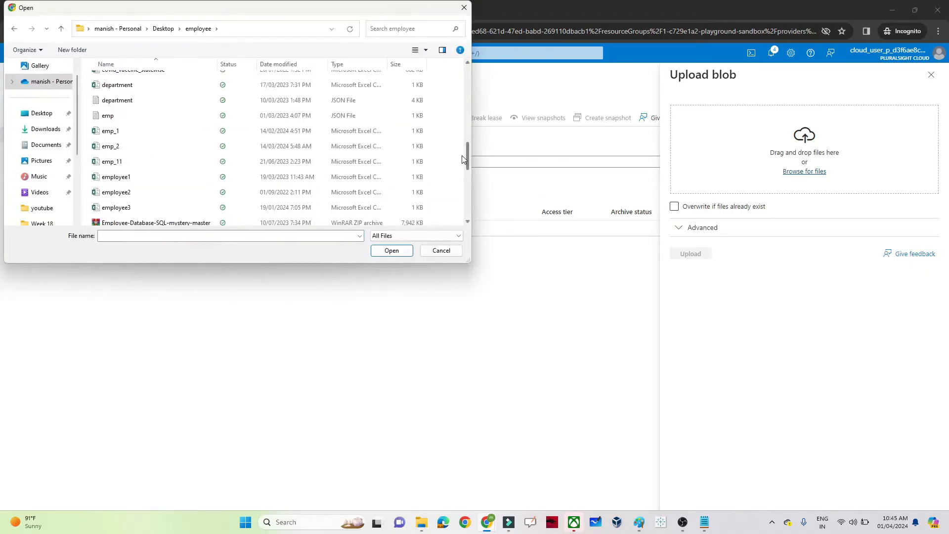
left_click(117, 131)
left_click(389, 251)
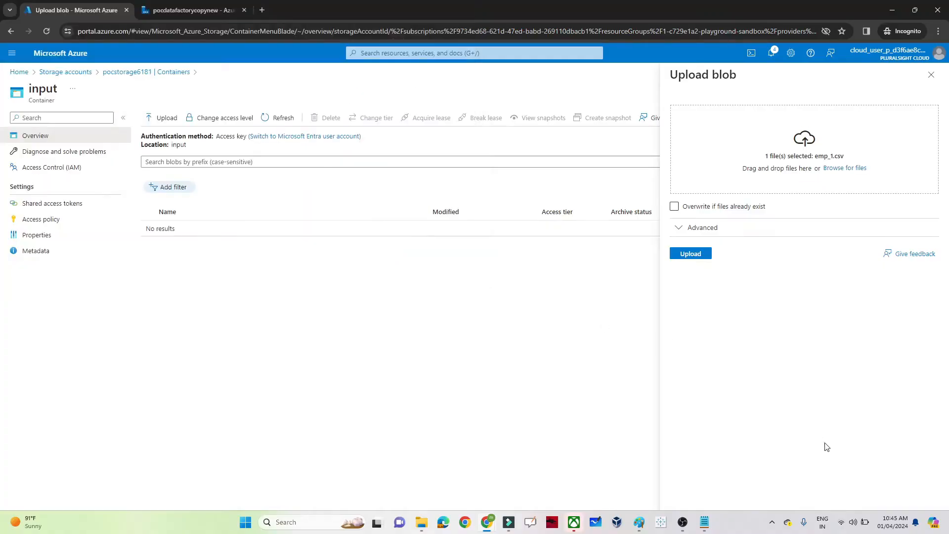
left_click(691, 254)
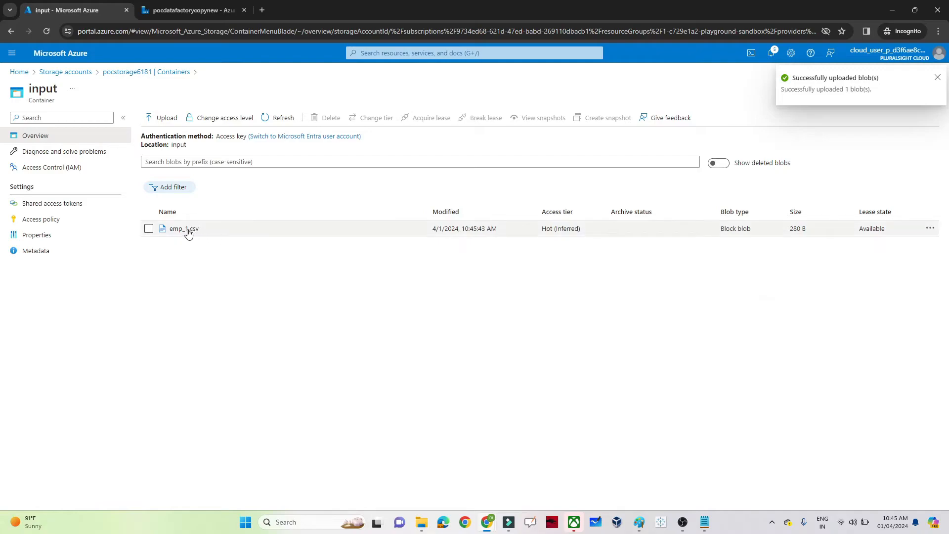
Preview the rows of emp_1.csv and inspect the contents of the input and output containers.
left_click(189, 230)
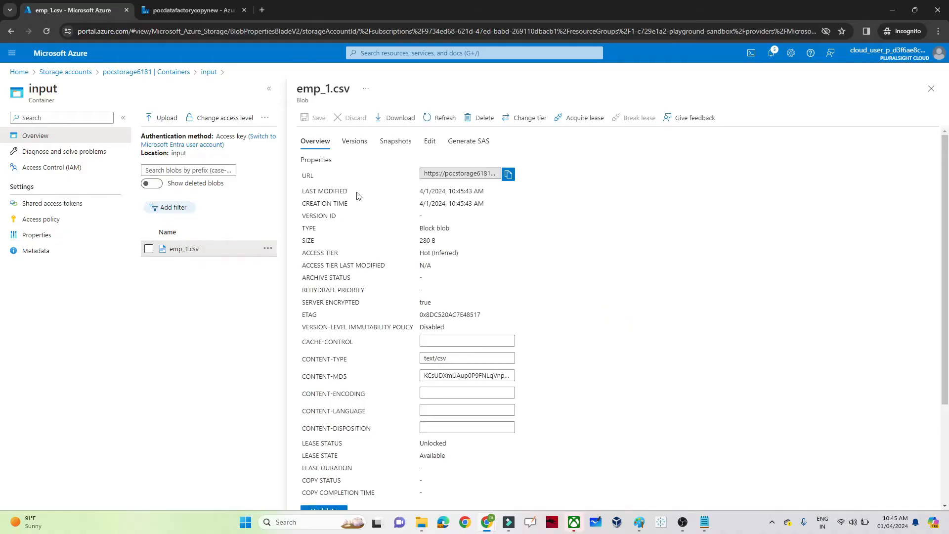
left_click(424, 147)
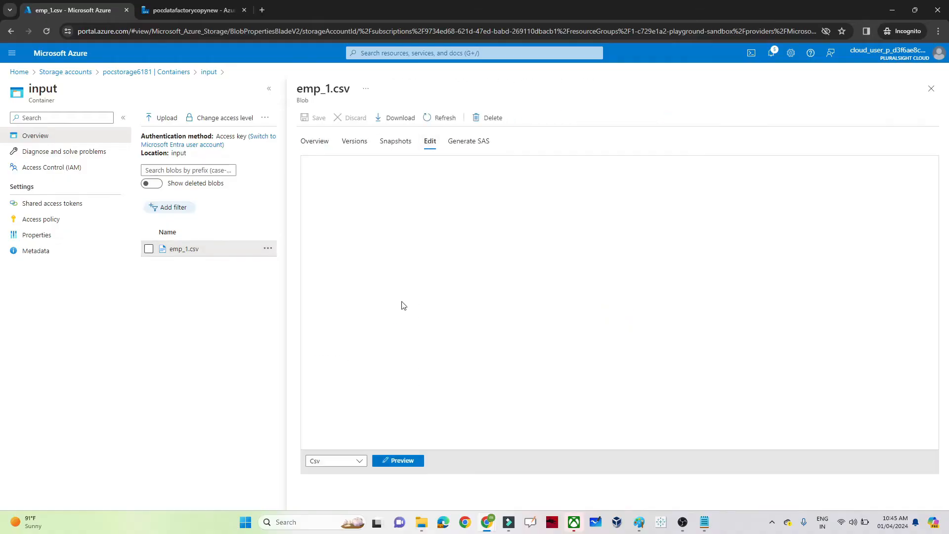
left_click(401, 461)
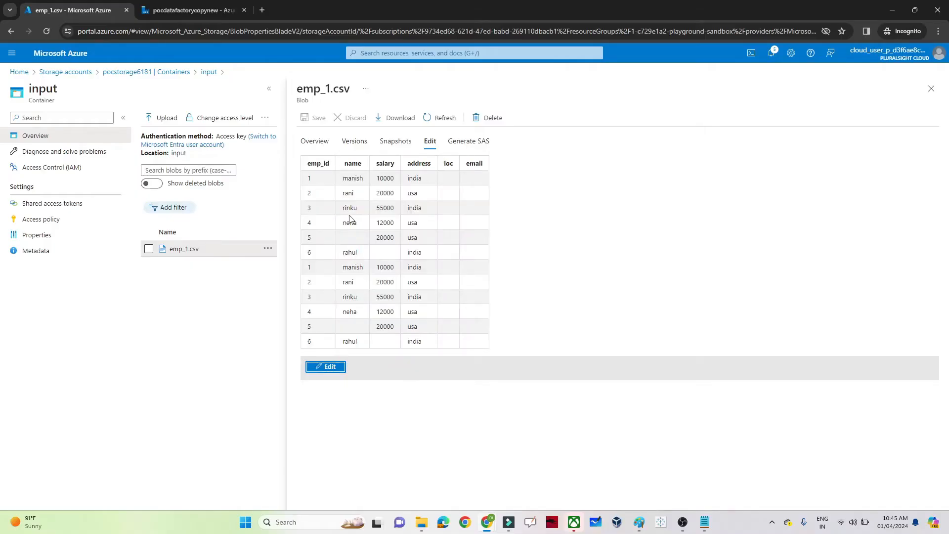
left_click(181, 72)
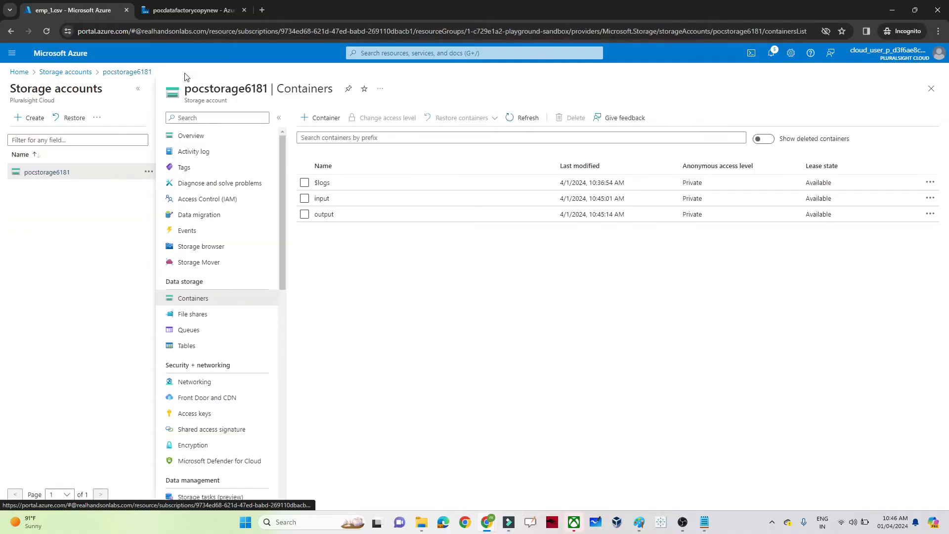
left_click(322, 198)
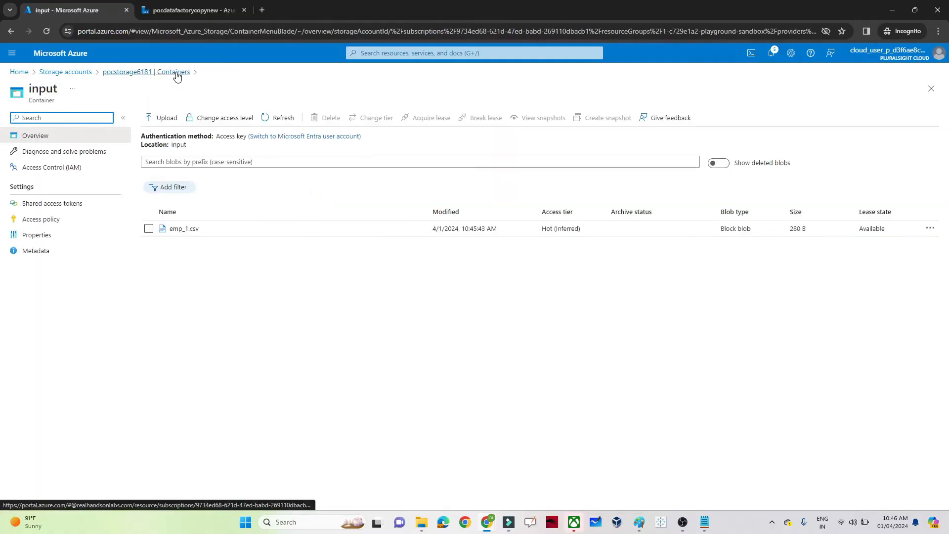
left_click(176, 72)
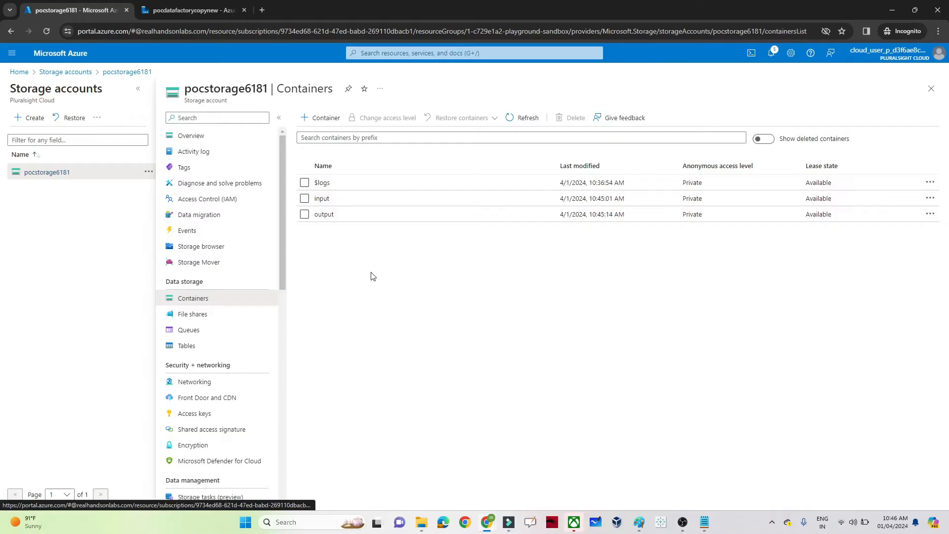
left_click(324, 216)
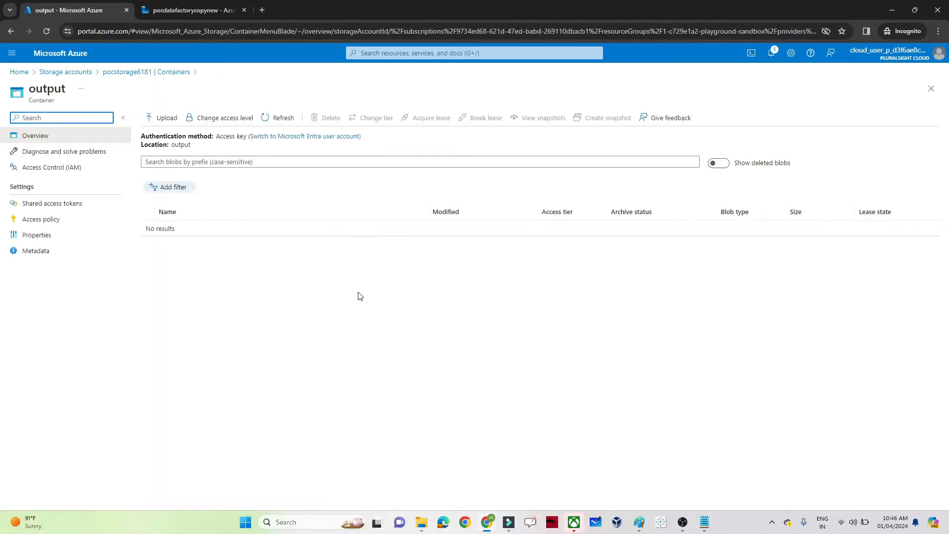
left_click(139, 73)
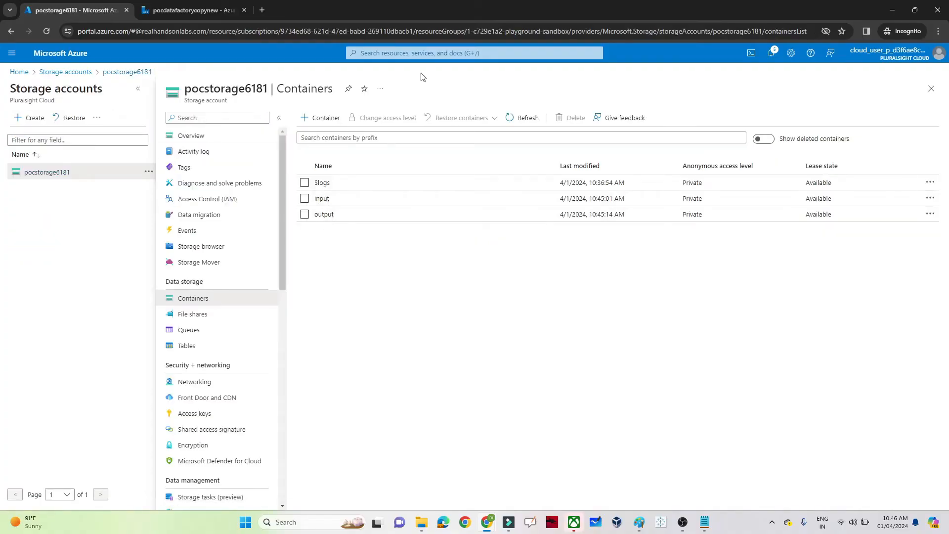
Find the data factory pocdatafactorycopynew through a portal search for data factory and launch its studio.
left_click(420, 55)
type("data")
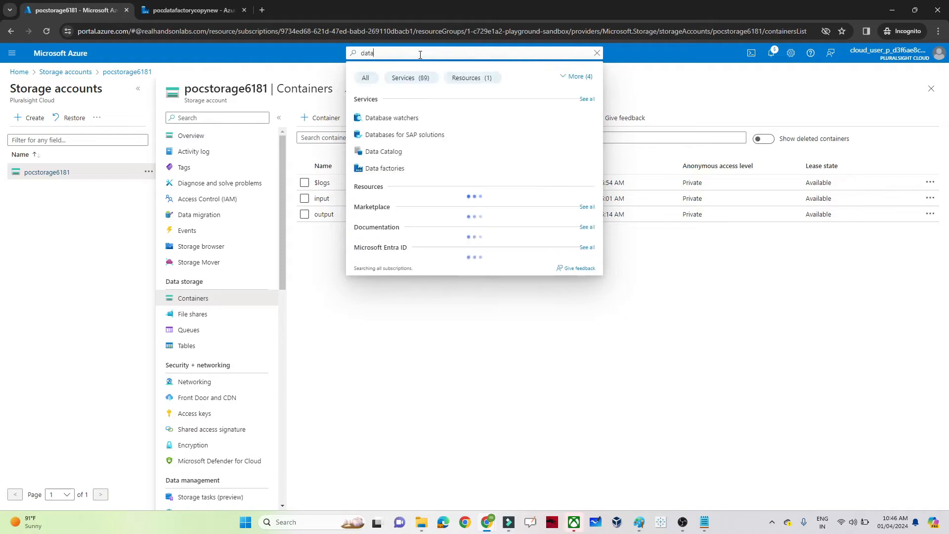
type(" factory")
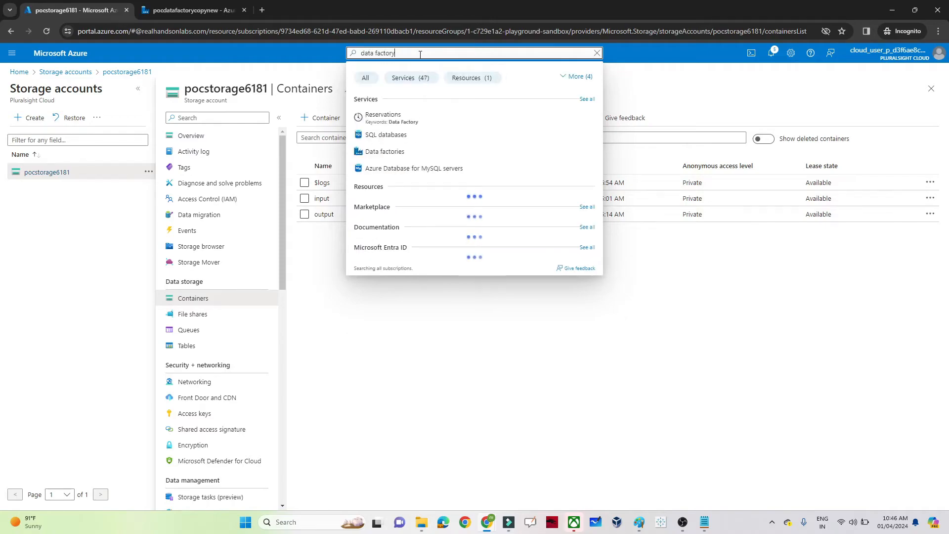
left_click(389, 154)
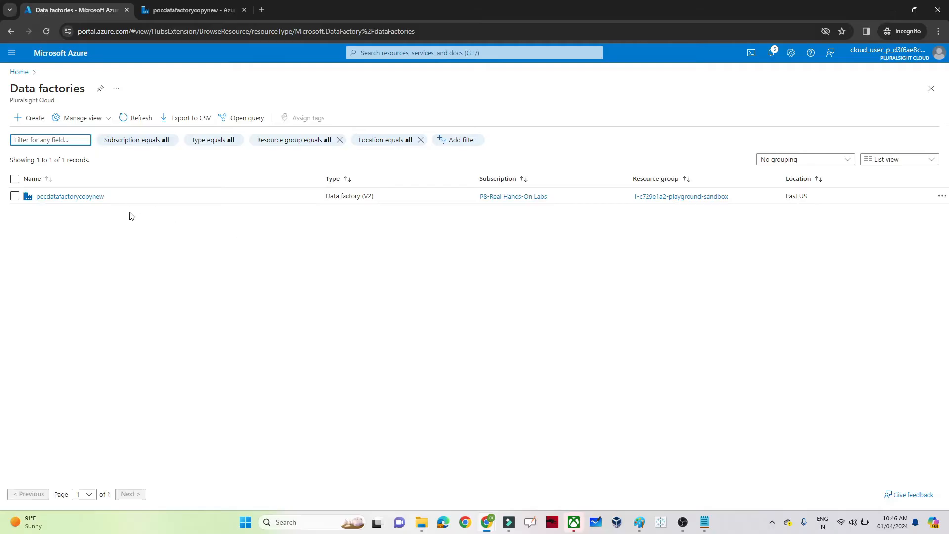
left_click(62, 198)
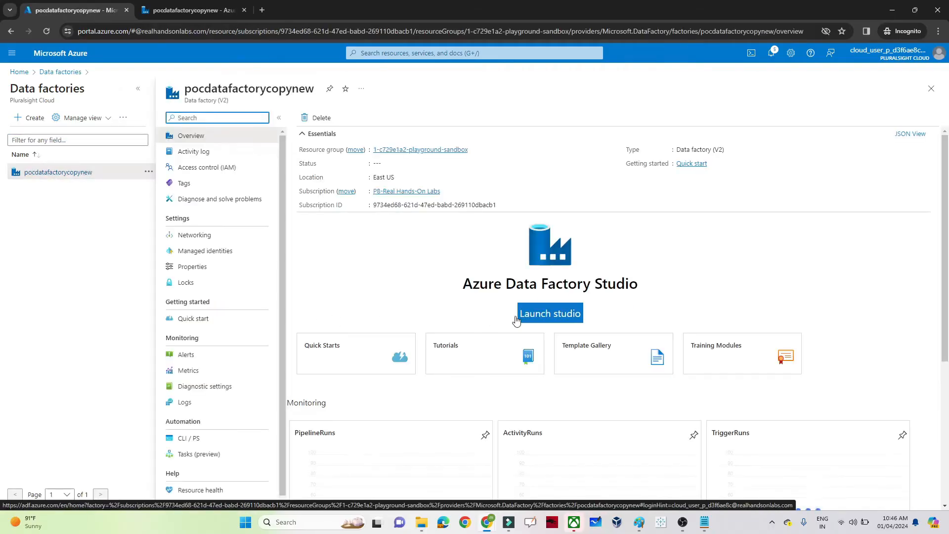
left_click(538, 315)
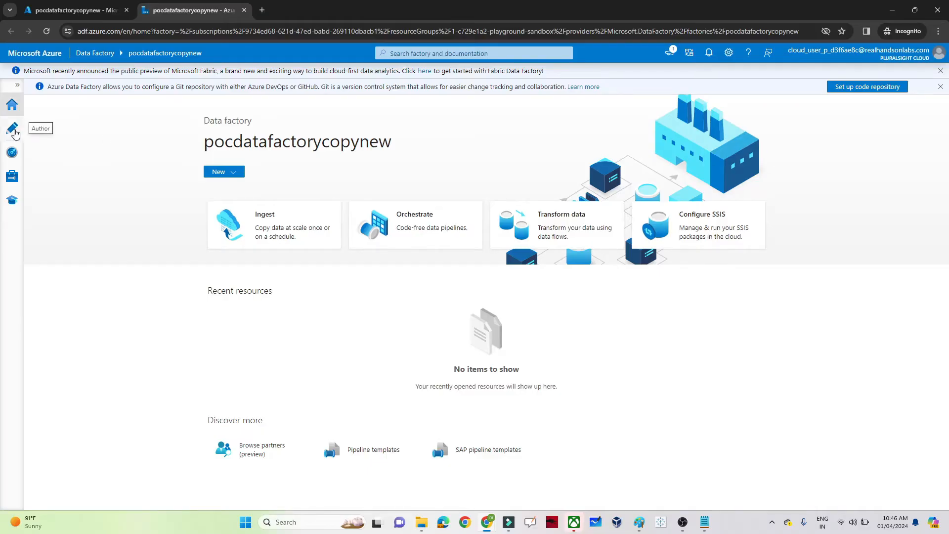
Create a new blank pipeline in the factory's authoring workspace.
left_click(13, 130)
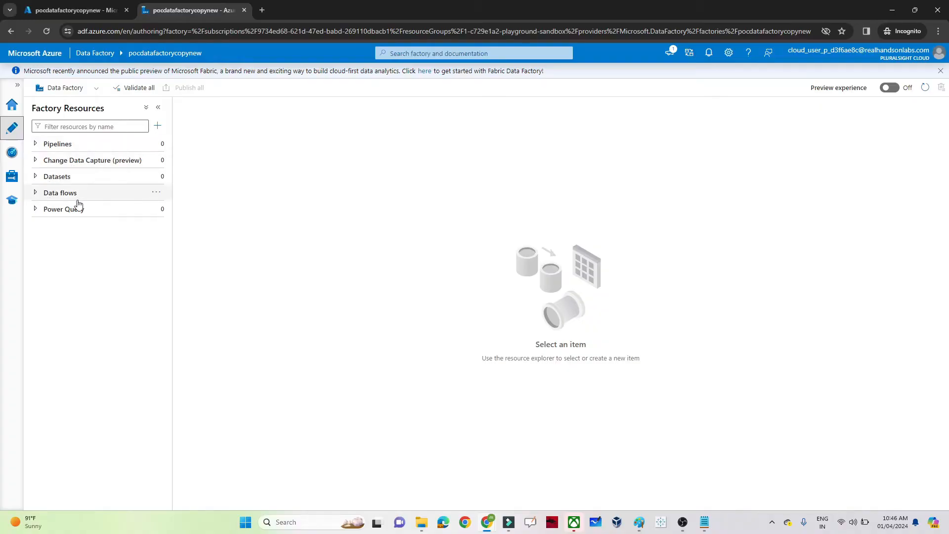
left_click(156, 144)
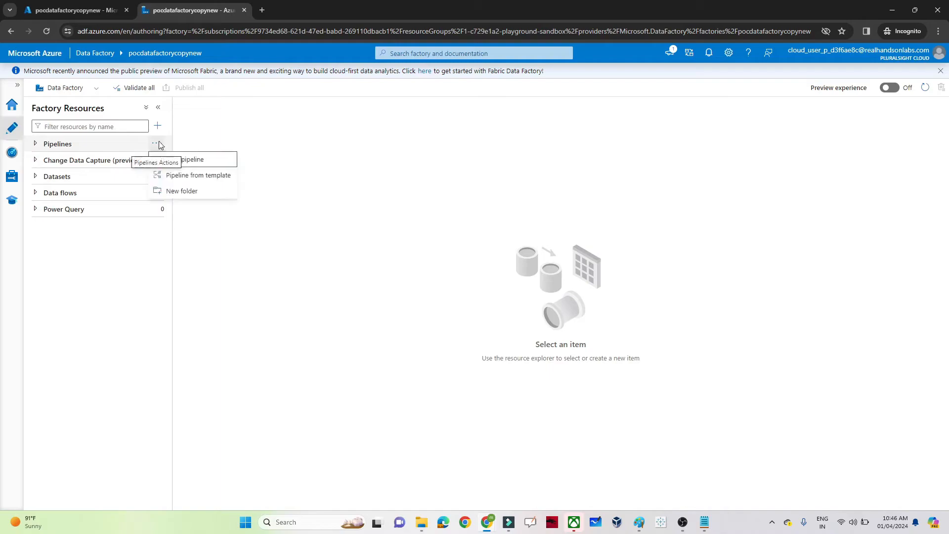
left_click(198, 160)
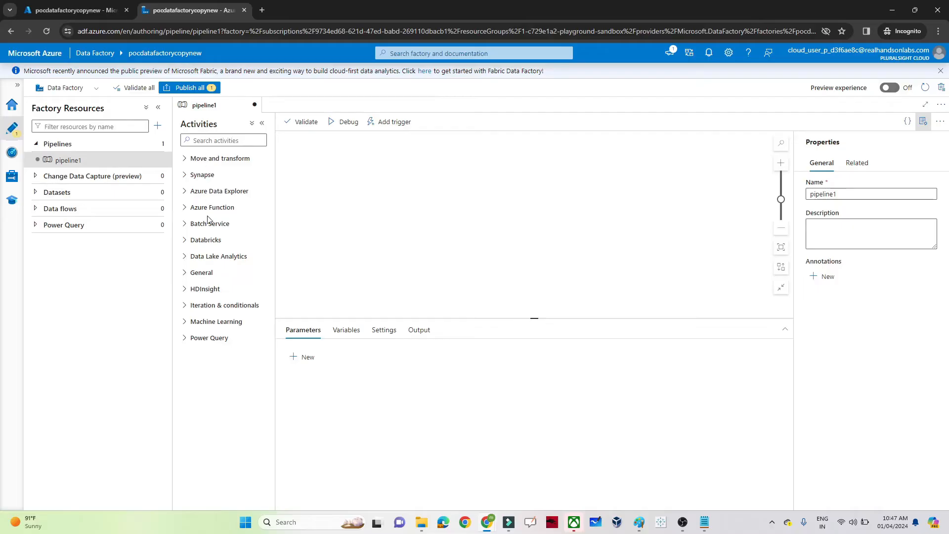
Consult the blob-to-blob copy activity diagram in Paint and return to the pipeline editor in the browser.
mouse_move(639, 522)
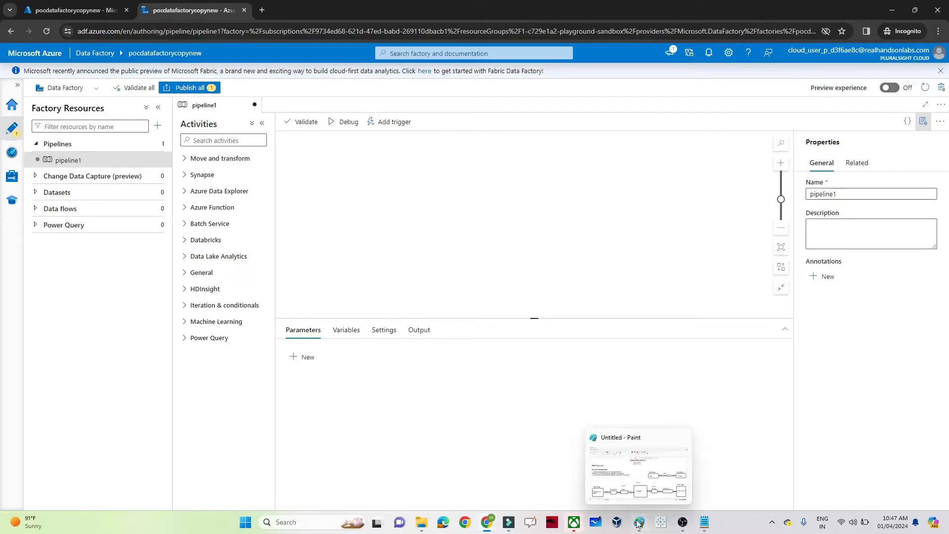
left_click(649, 478)
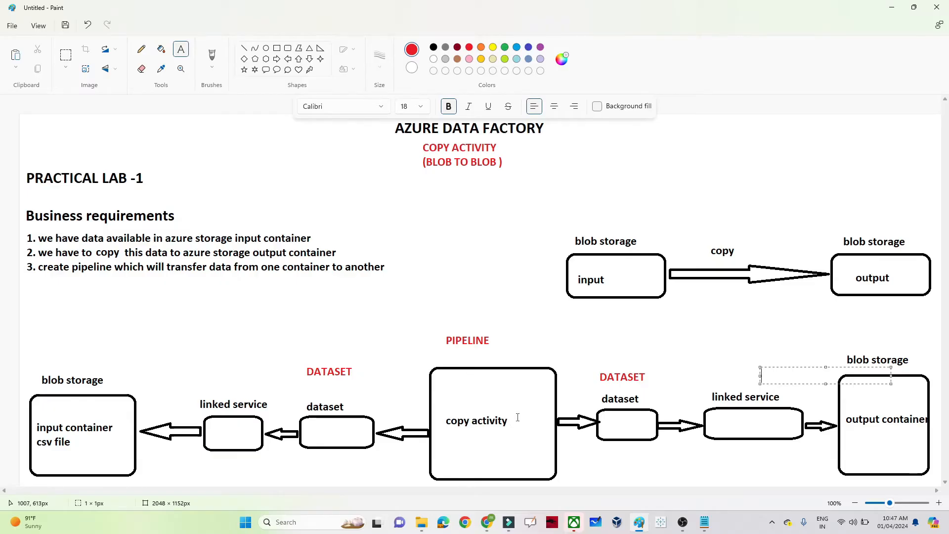
key("alt+Tab")
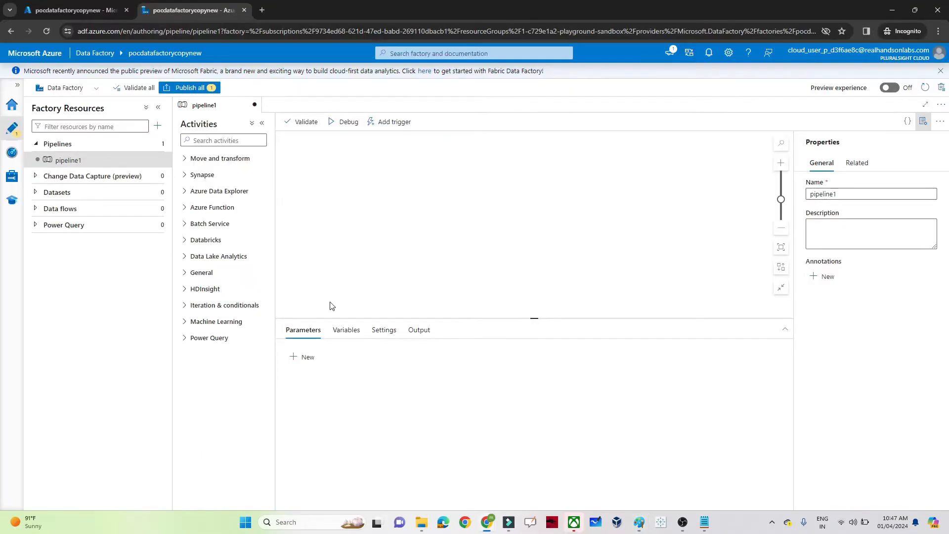
Add a Copy data activity from the Move and transform group to the pipeline canvas and select it.
left_click(186, 160)
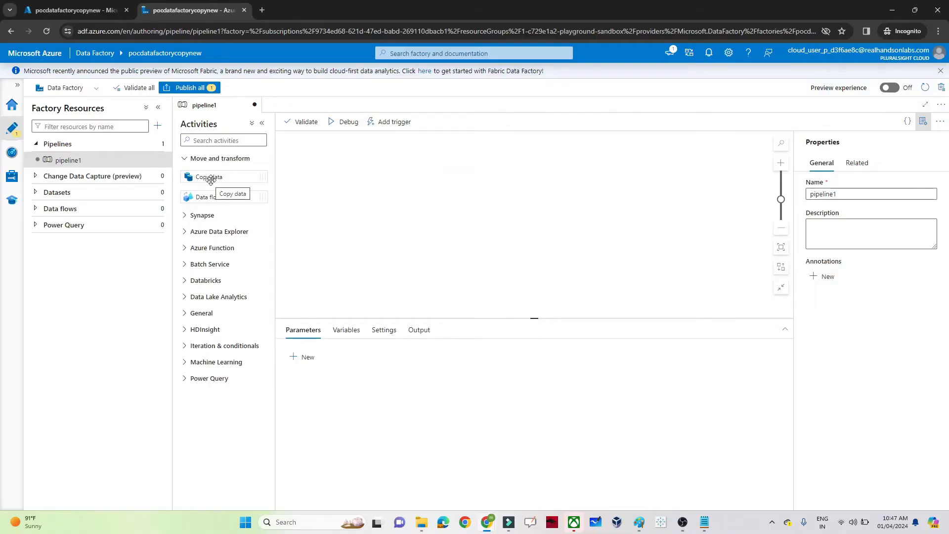
left_click_drag(209, 179, 512, 201)
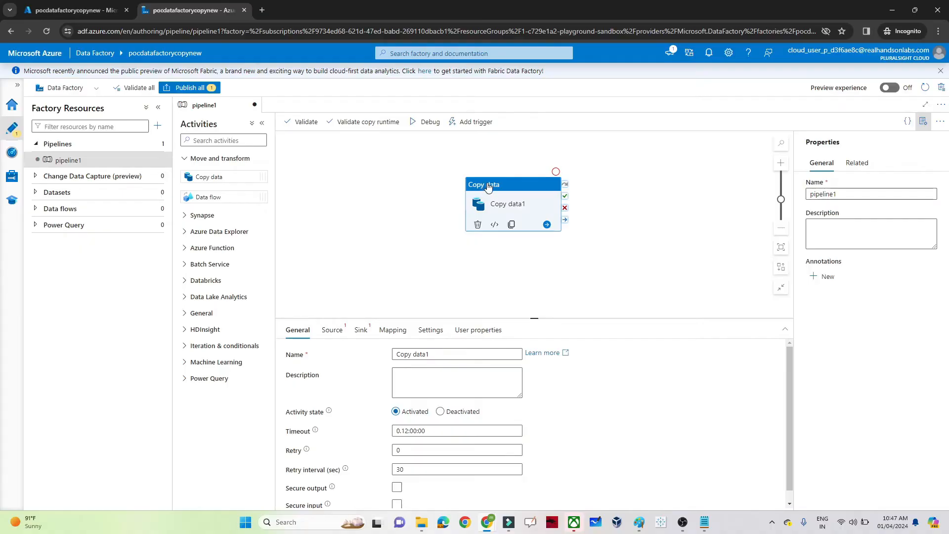
left_click(418, 219)
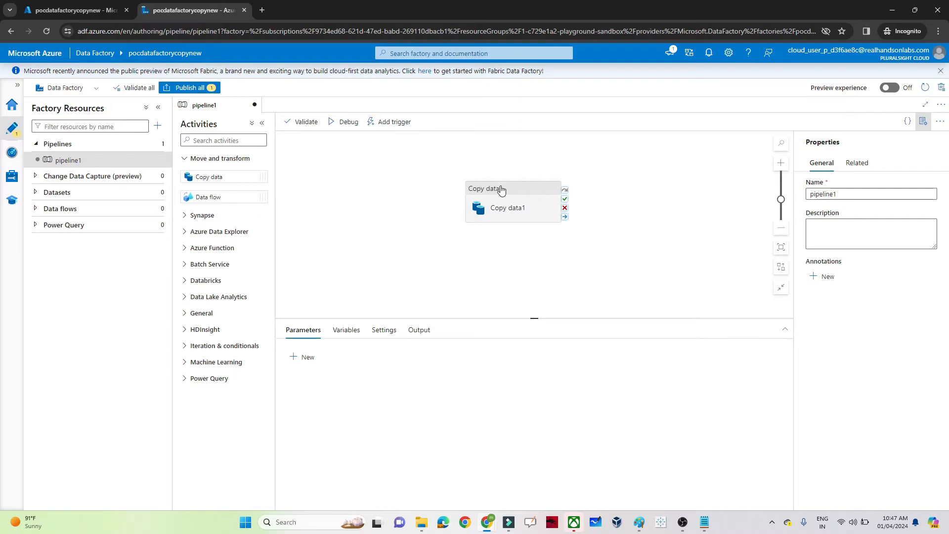
left_click(497, 187)
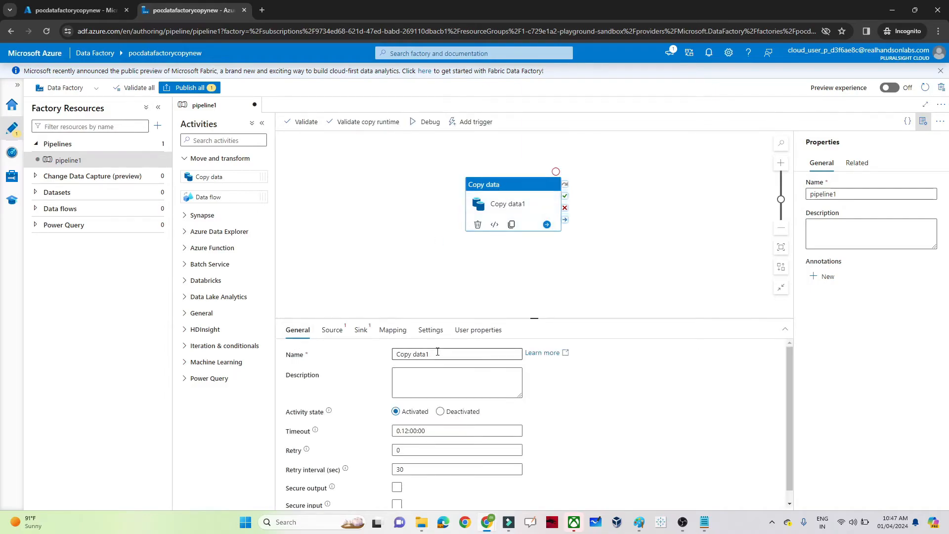
Rename the Copy data activity to "blob to blob".
left_click_drag(438, 354, 396, 354)
type("blob to blob")
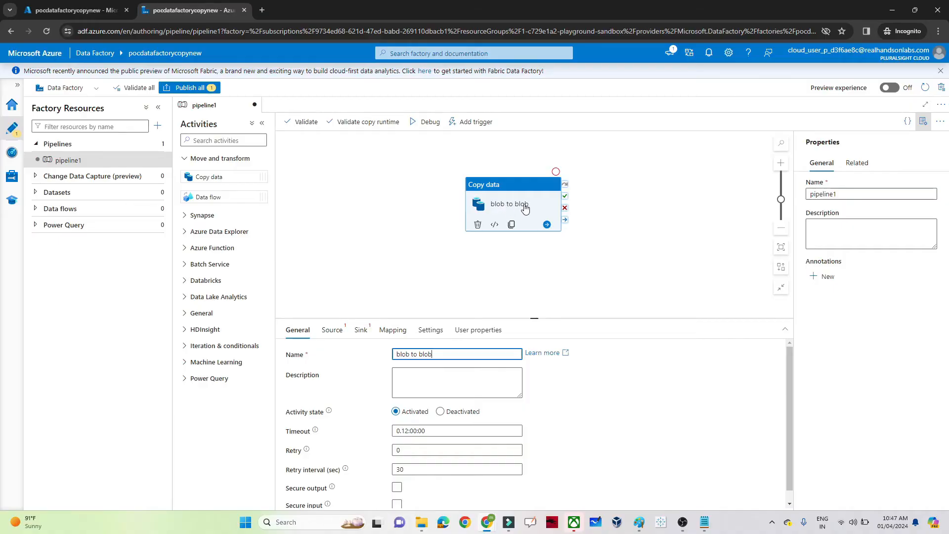
left_click(435, 388)
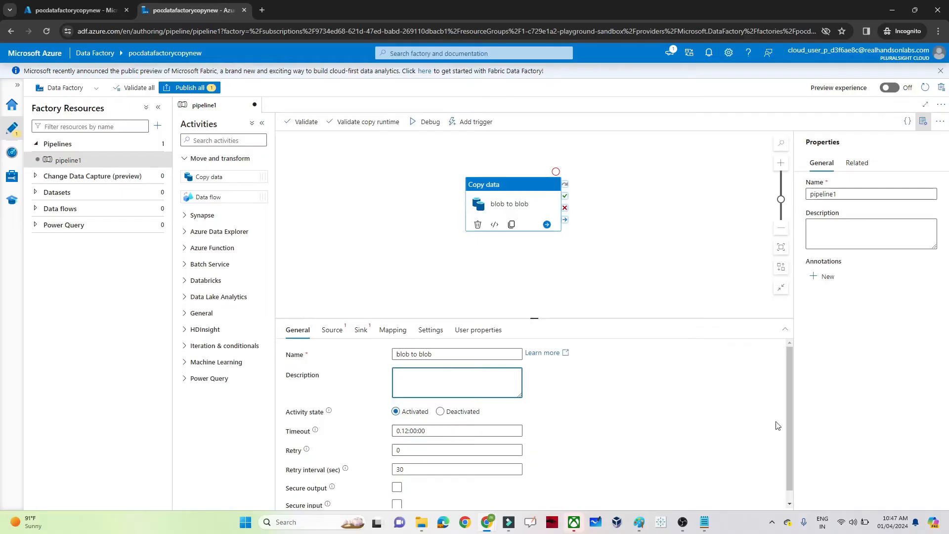
mouse_move(789, 432)
left_mouse_down()
mouse_move(789, 471)
mouse_move(785, 420)
left_mouse_up()
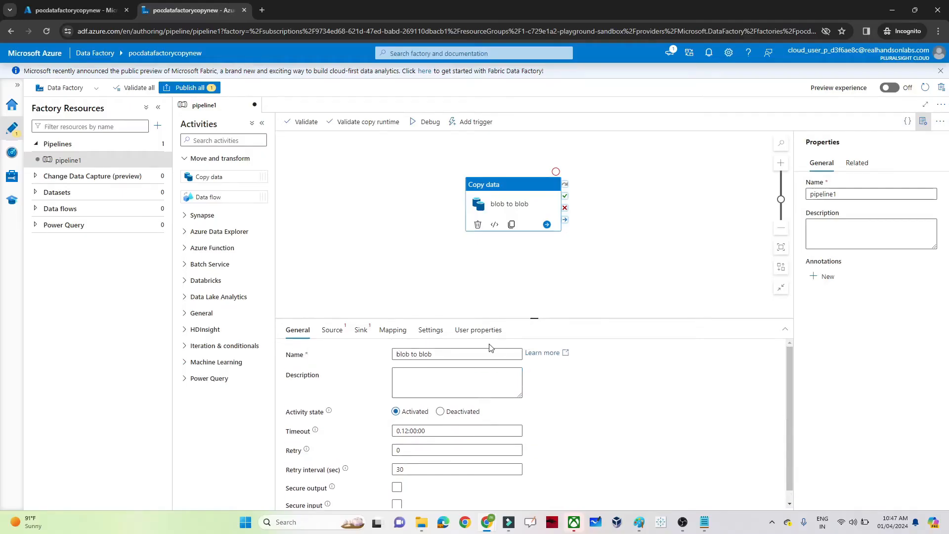
Open the copy activity's source settings, consult the dataset and linked service diagram in Paint, and return to the browser.
left_click(333, 331)
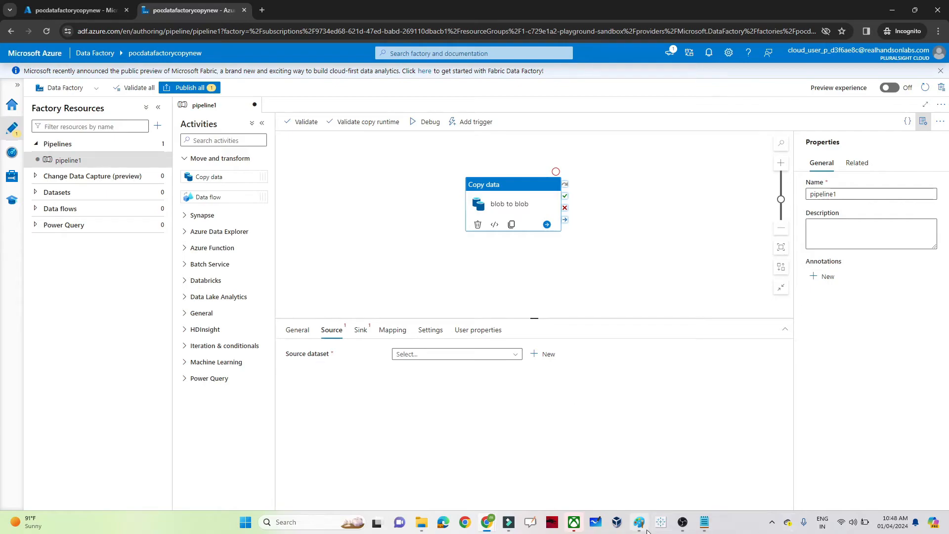
mouse_move(641, 519)
left_click(657, 492)
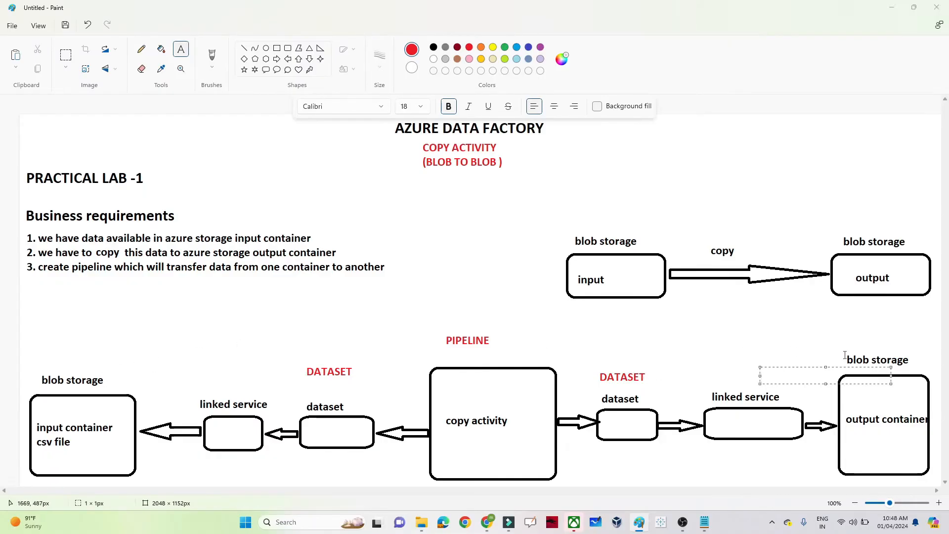
key("alt+Tab")
left_click(335, 337)
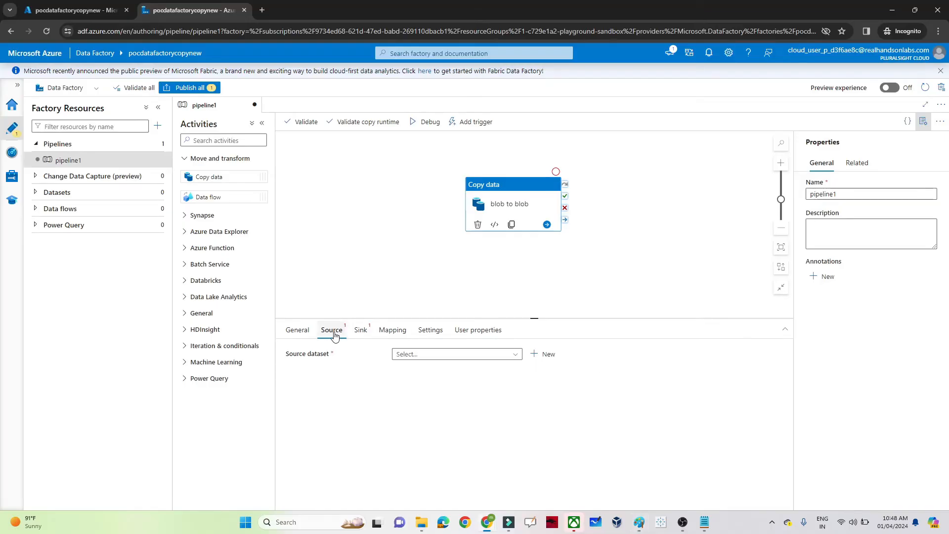
Start a new source dataset using Azure Blob Storage as the data store and DelimitedText as the format.
left_click(542, 354)
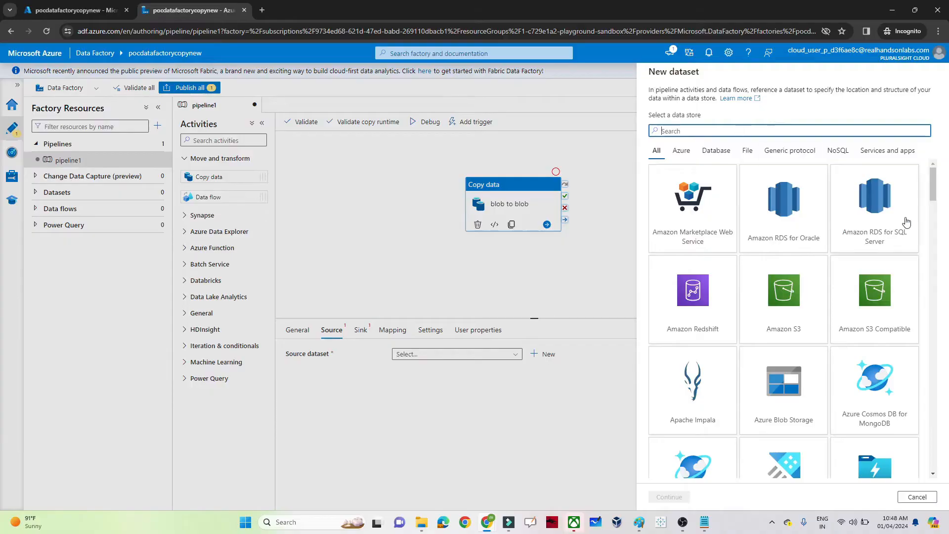
mouse_move(935, 193)
left_mouse_down()
mouse_move(936, 204)
mouse_move(932, 179)
mouse_move(933, 209)
left_mouse_up()
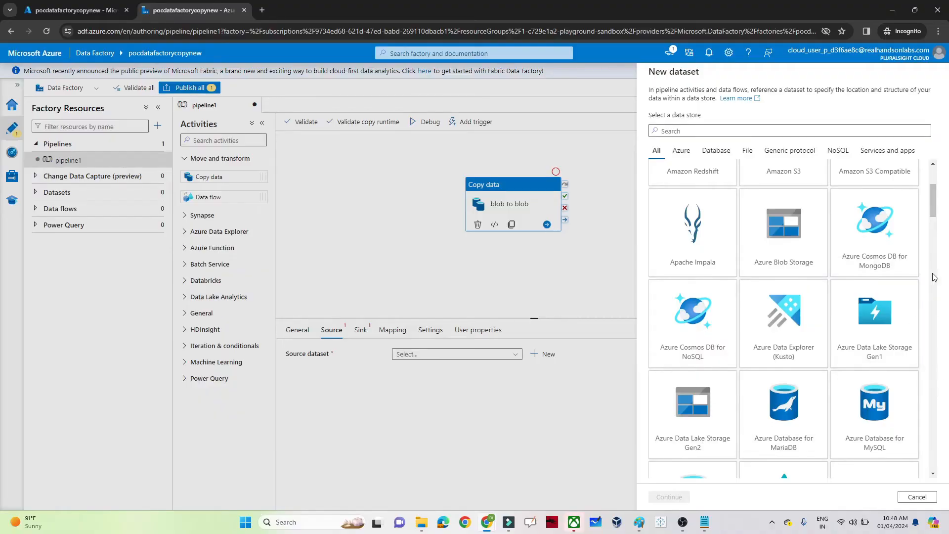
mouse_move(936, 214)
left_mouse_down()
mouse_move(933, 231)
mouse_move(931, 195)
left_mouse_up()
left_click(668, 130)
type("blob")
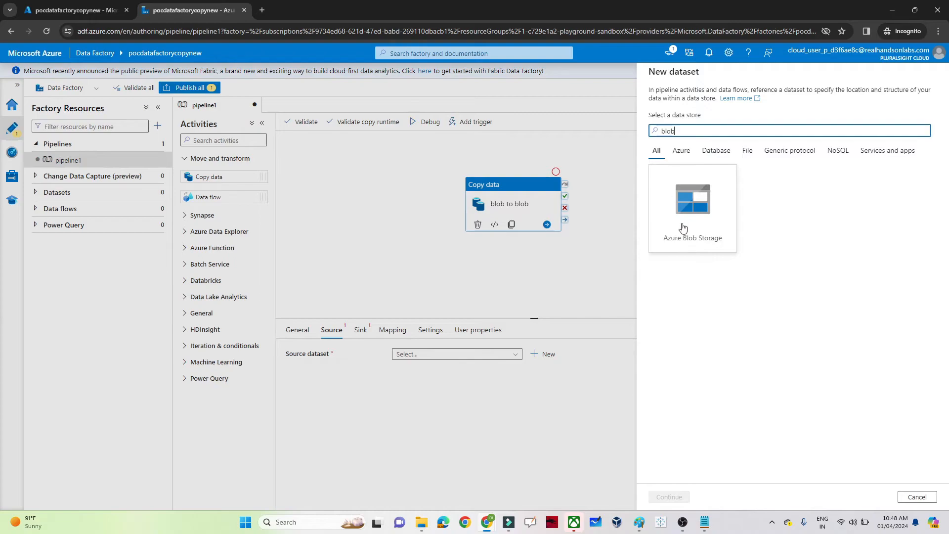
left_click(683, 229)
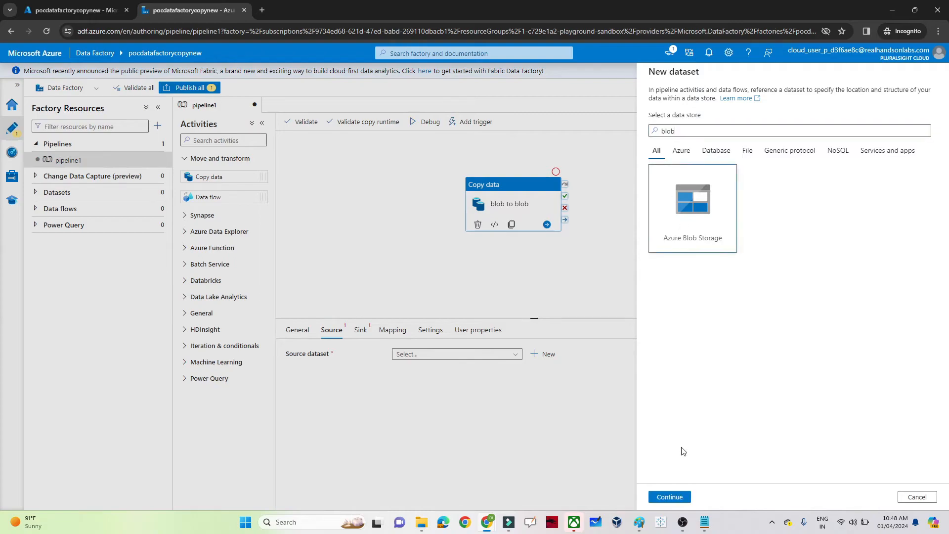
left_click(670, 498)
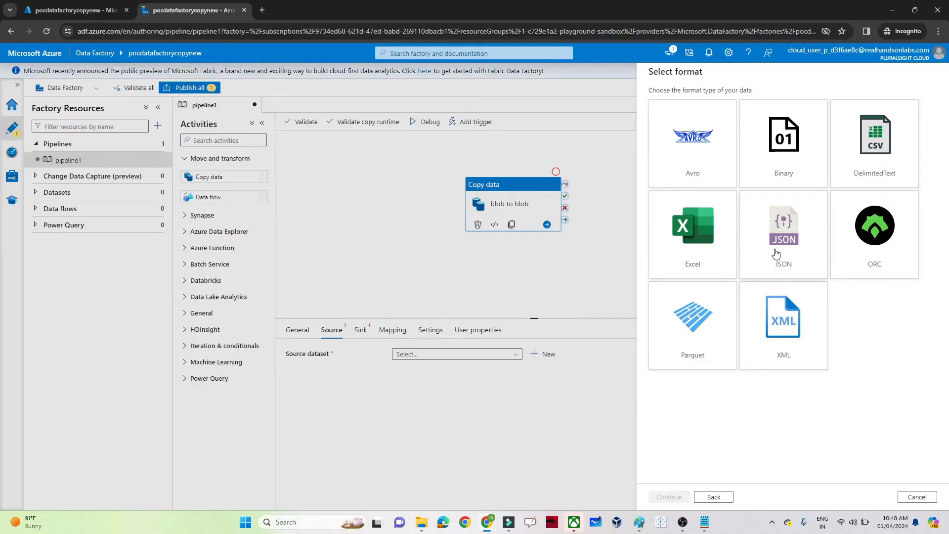
left_click(866, 158)
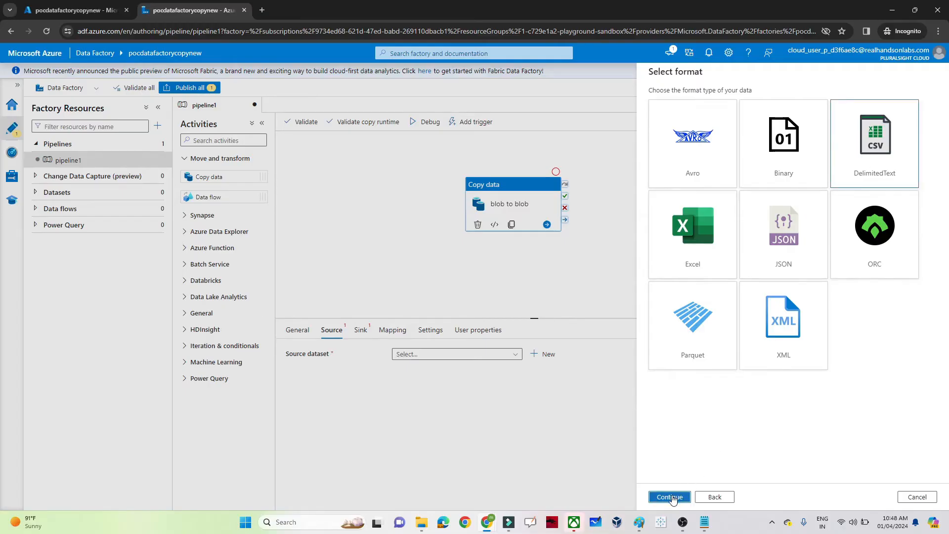
left_click(671, 496)
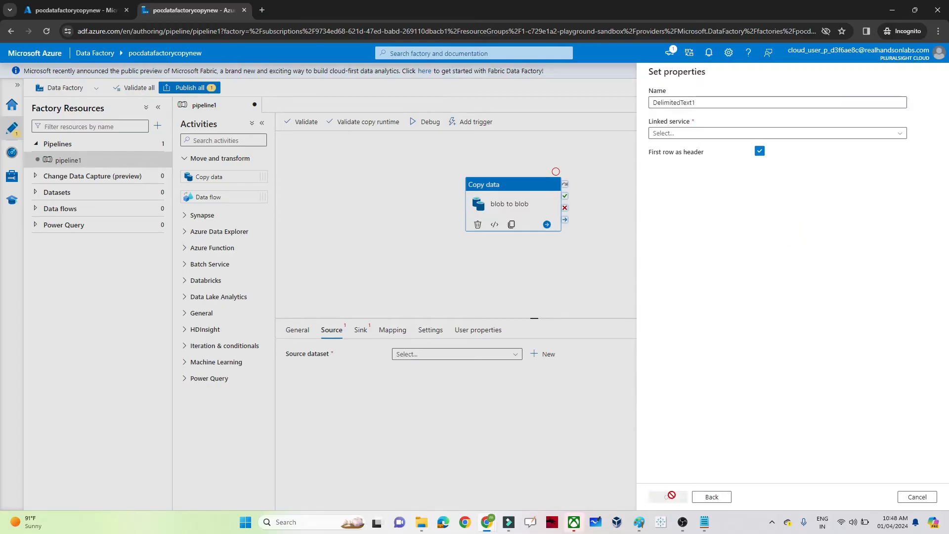
Create a new Azure Blob Storage linked service for pocstorage6181 in the P8-Real Hands-On Labs subscription, testing its connection first.
left_click(684, 133)
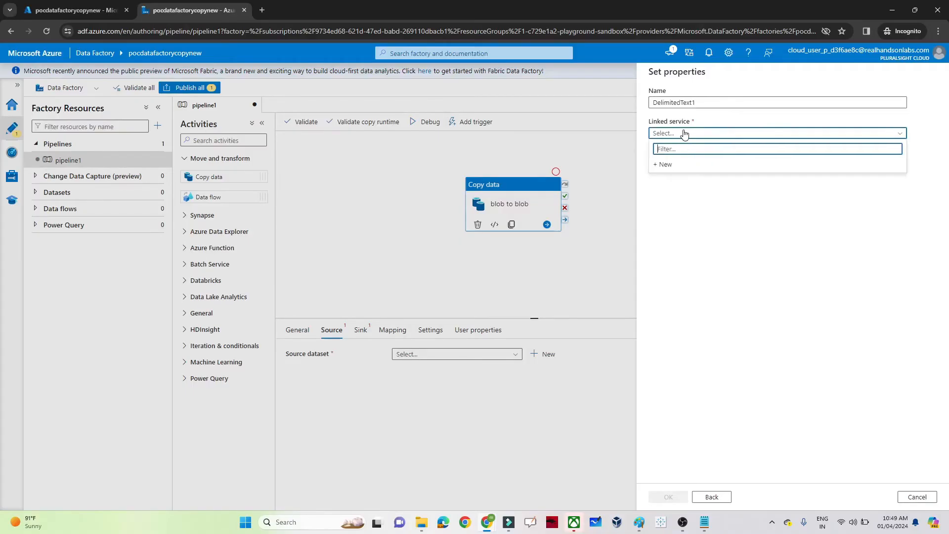
left_click(665, 165)
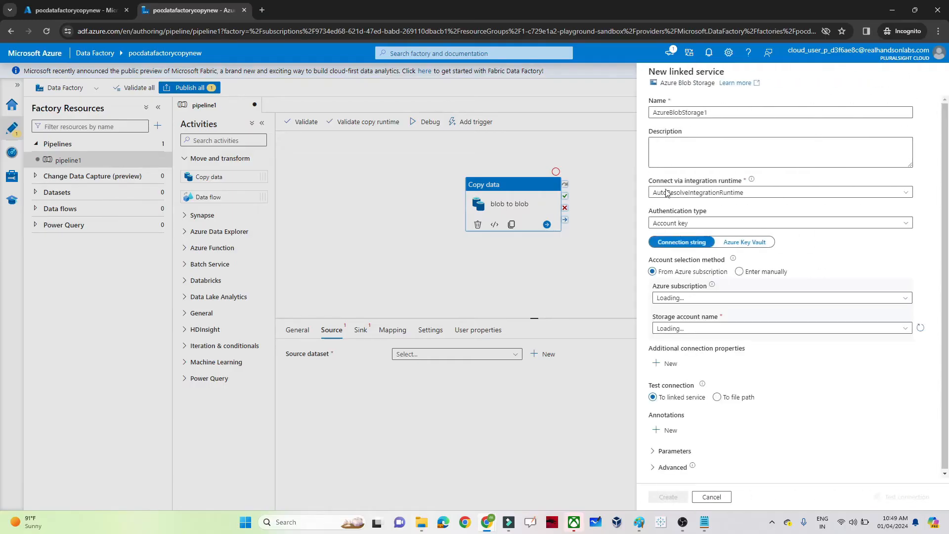
left_click(717, 113)
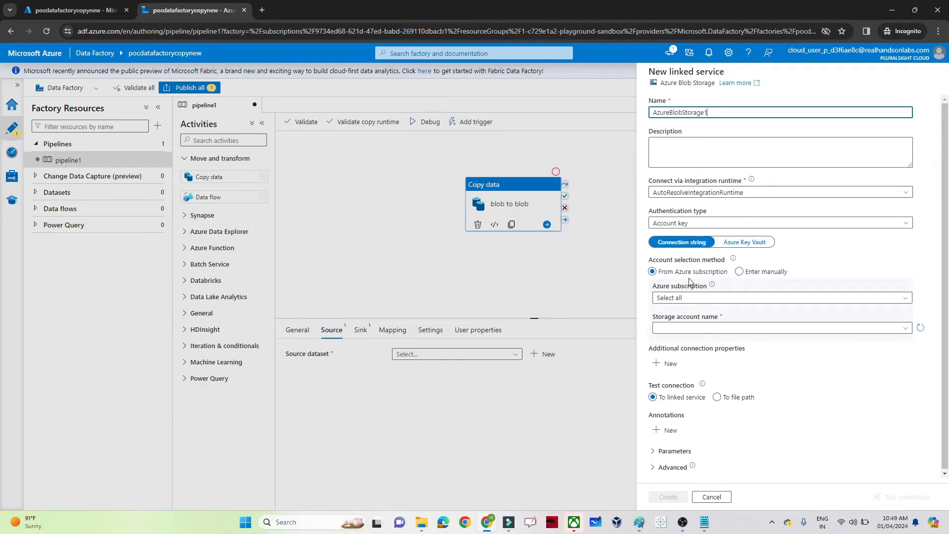
left_click(688, 300)
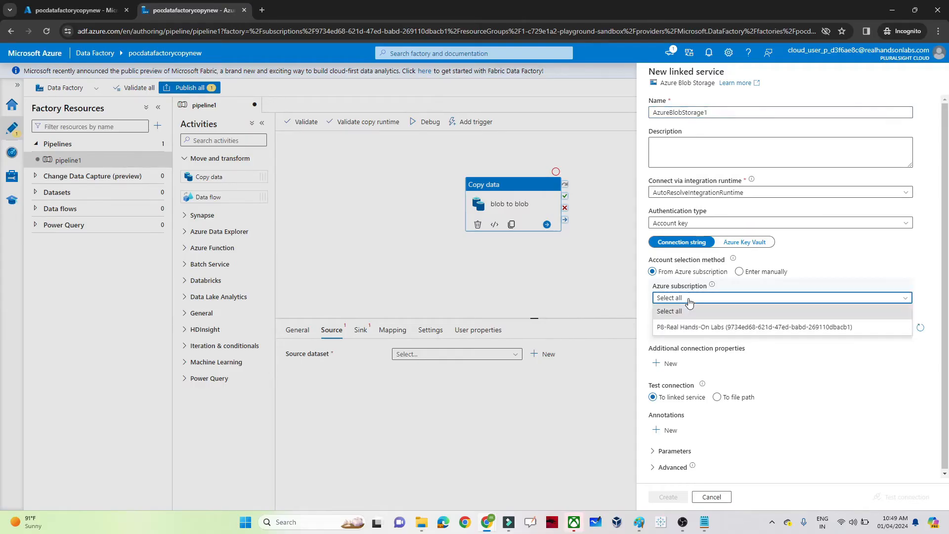
left_click(692, 331)
left_click(692, 330)
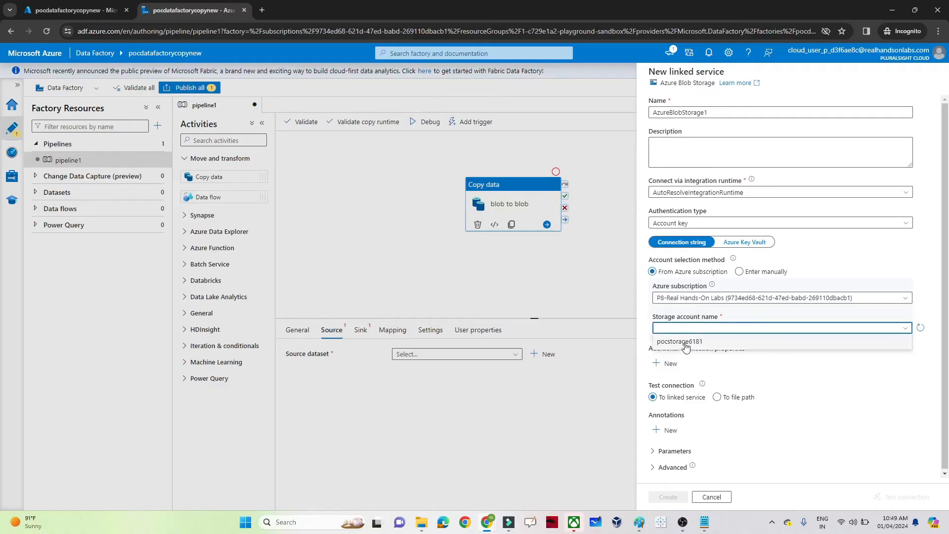
left_click(685, 342)
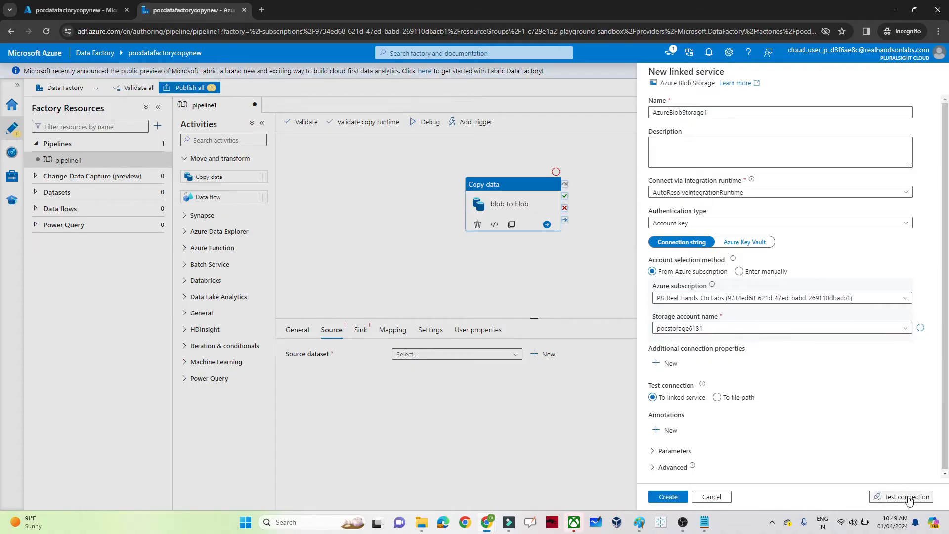
left_click(909, 498)
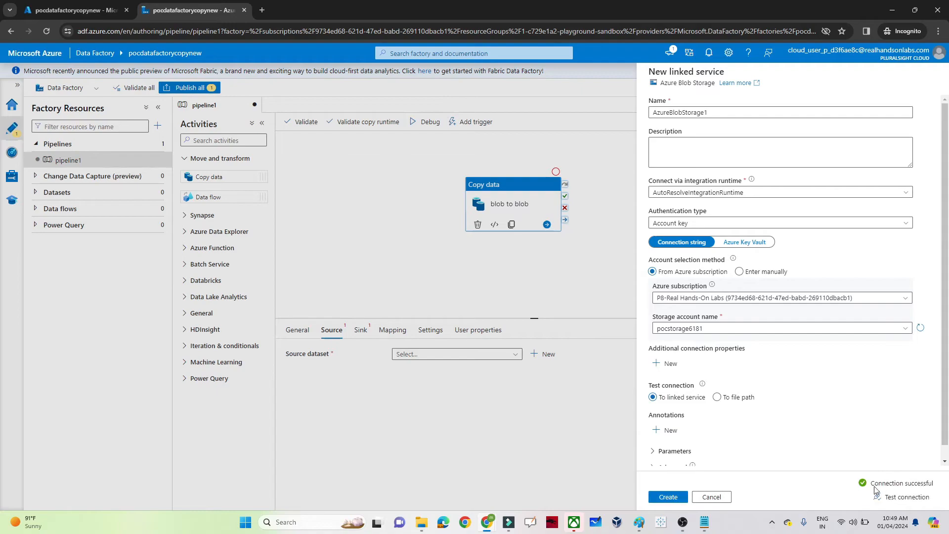
left_click(677, 498)
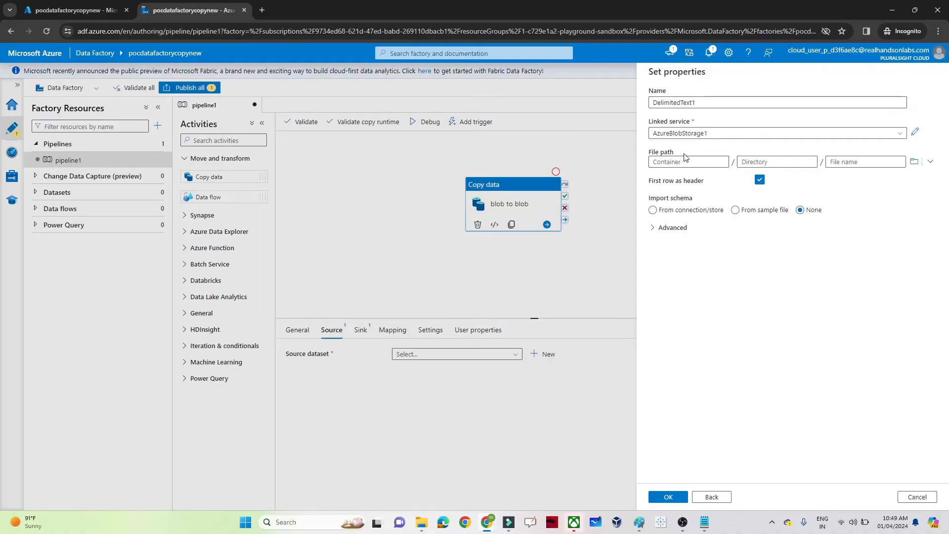
Set the source dataset's file path to emp_1.csv in the input container and create the dataset.
left_click(915, 162)
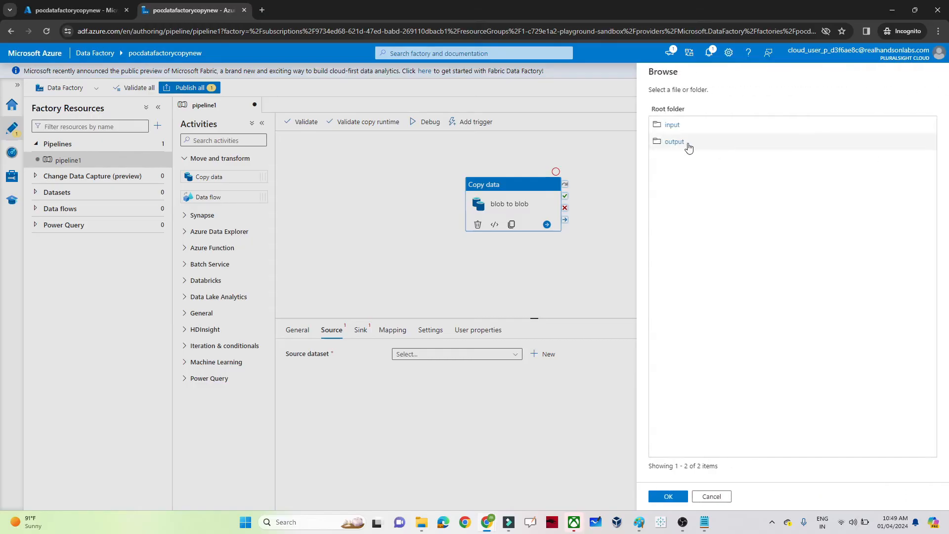
left_click(670, 125)
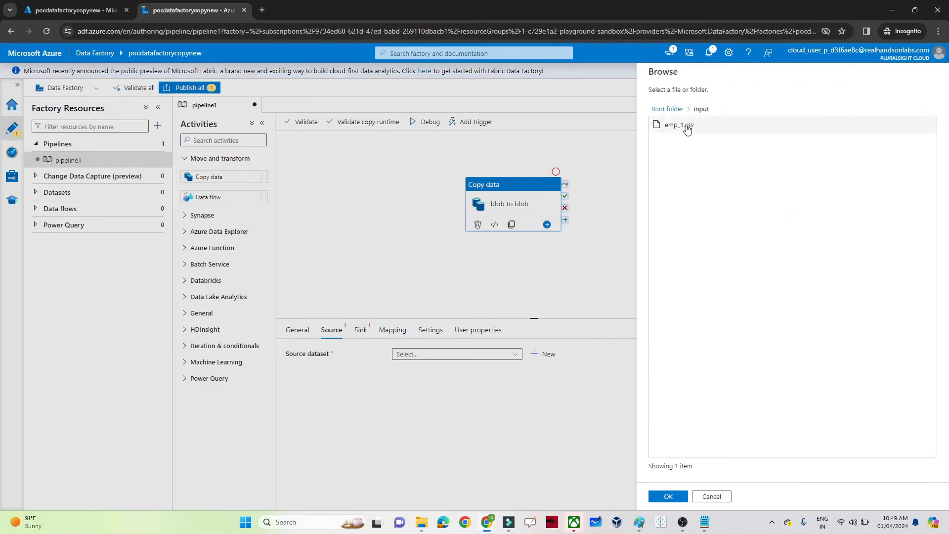
left_click(693, 127)
left_click(668, 496)
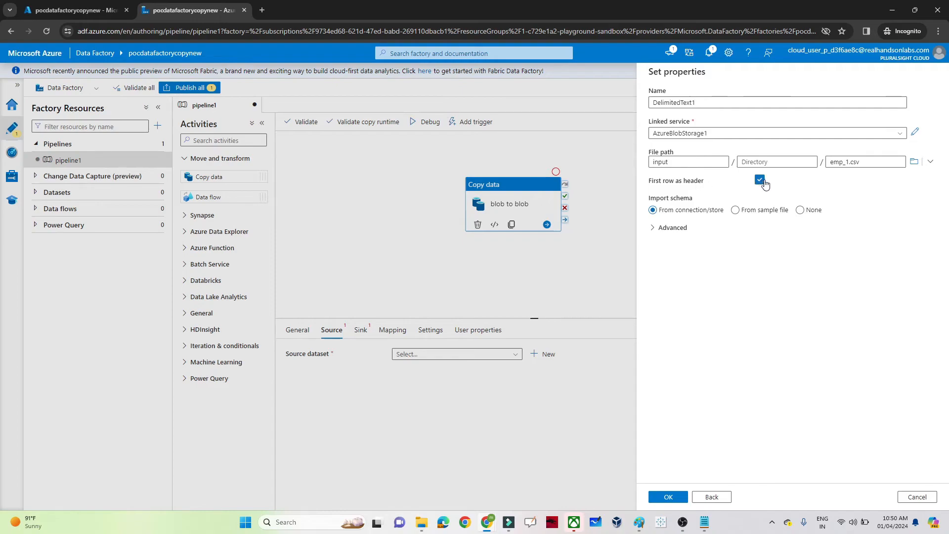
left_click(670, 497)
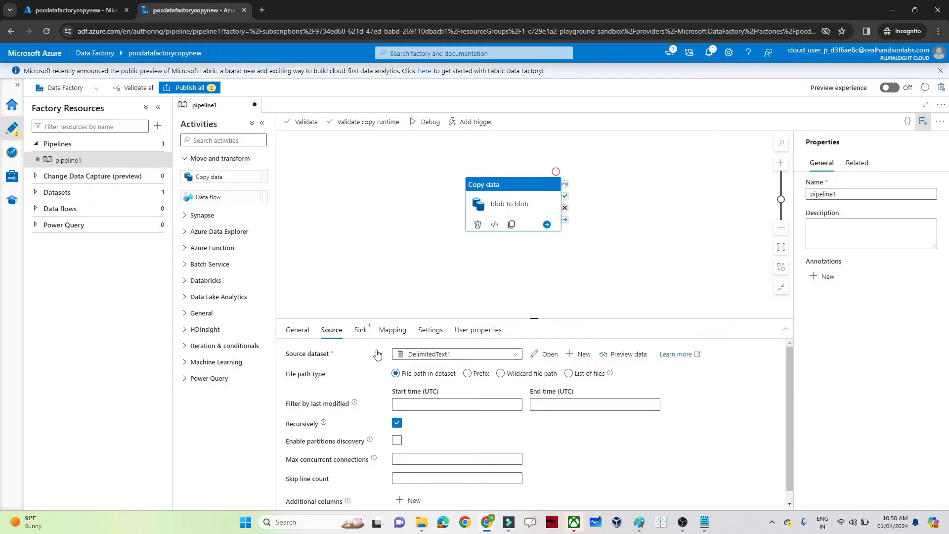
Preview the source dataset's rows to check the contents of emp_1.csv, and close the preview.
left_click(623, 356)
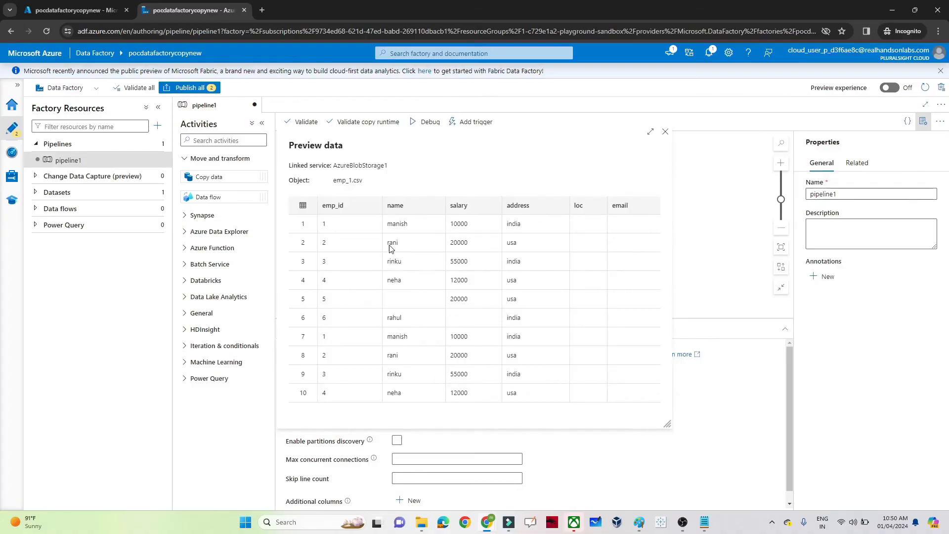
left_click(666, 133)
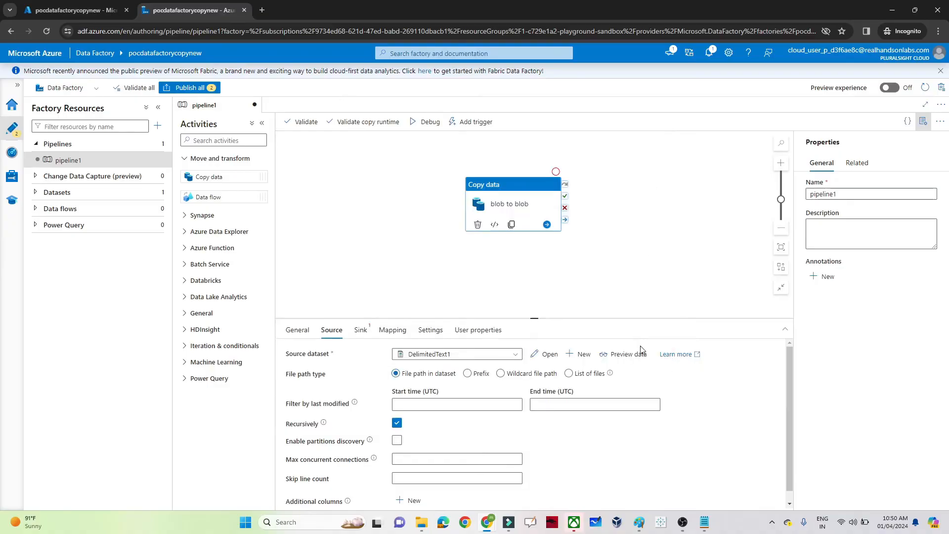
left_click(626, 361)
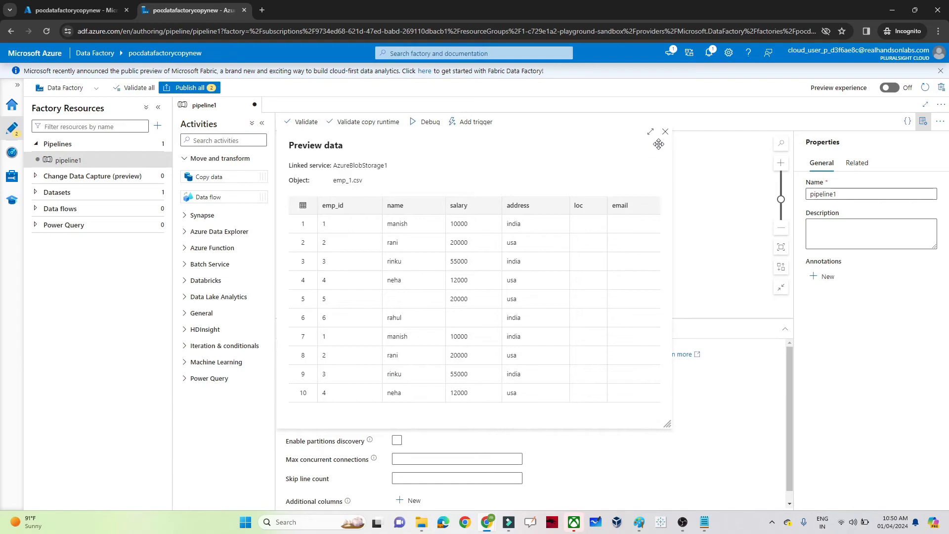
left_click(666, 133)
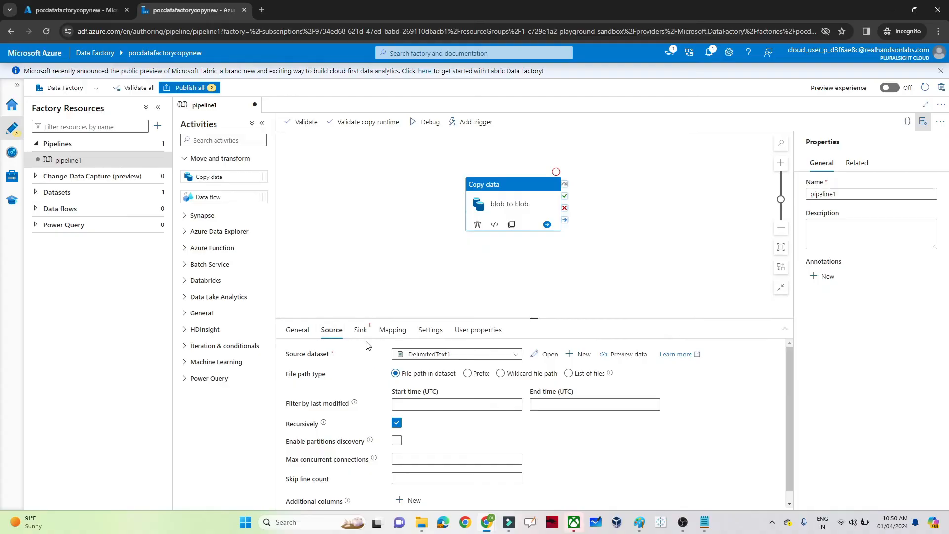
Open the copy activity's sink settings, consult the output side of the Paint diagram, and return to the browser.
left_click(359, 330)
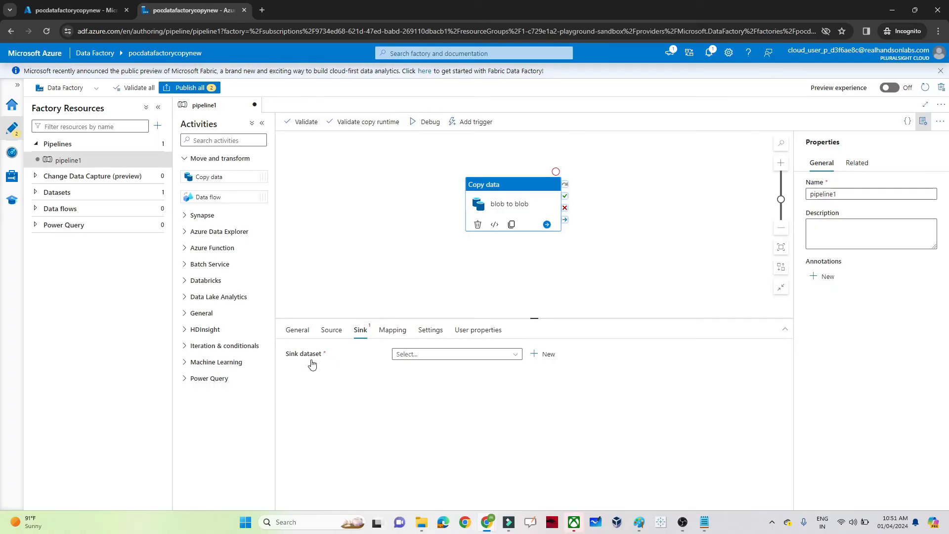
mouse_move(639, 522)
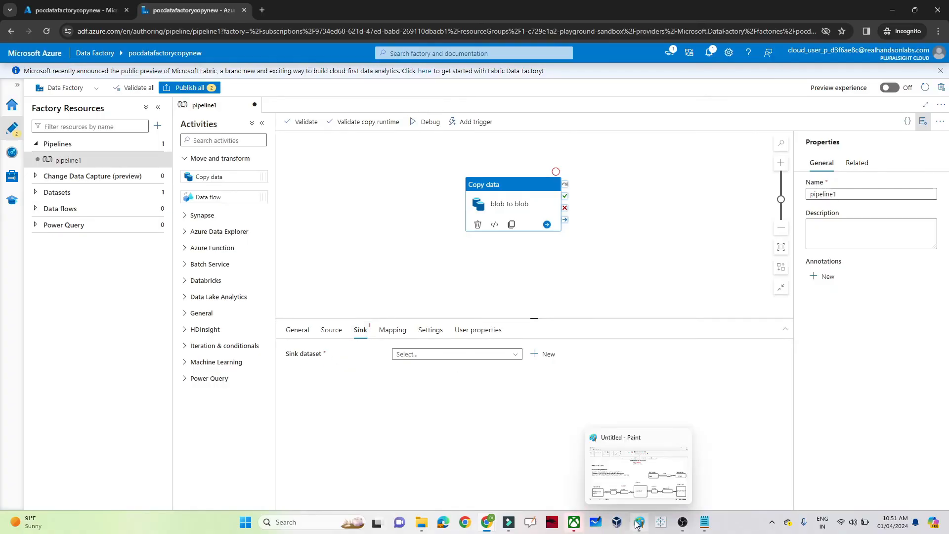
left_click(650, 487)
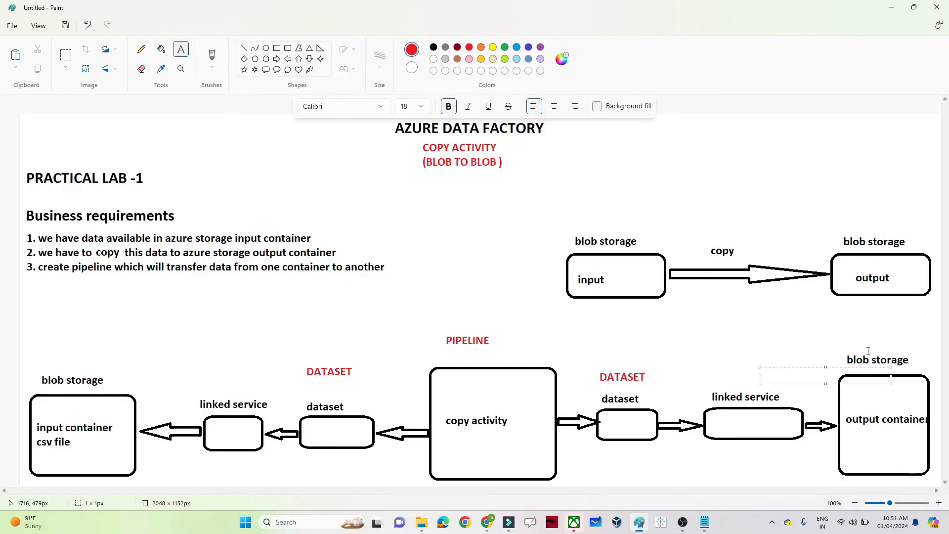
key("alt+Tab")
Start a new sink dataset for the copy activity, using Azure Blob Storage as the data store and DelimitedText as the format.
left_click(545, 355)
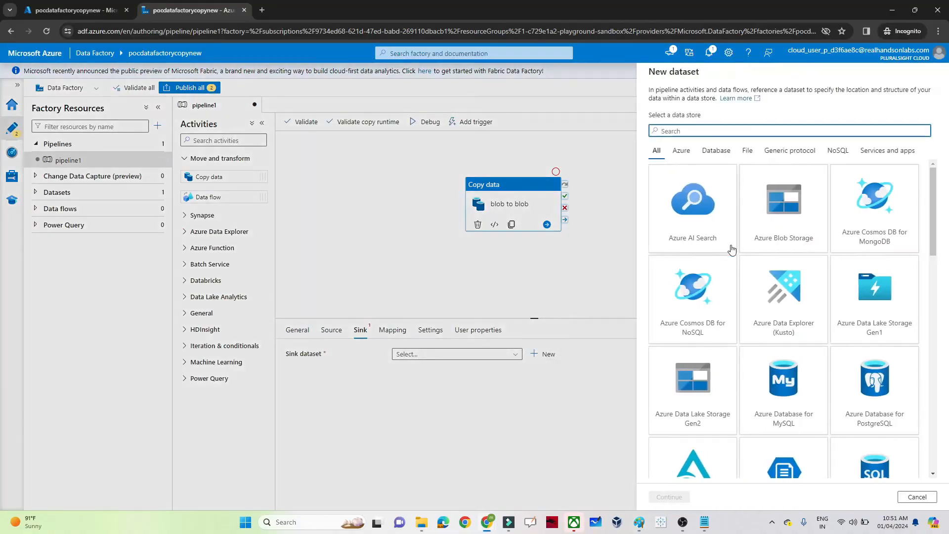
left_click(940, 233)
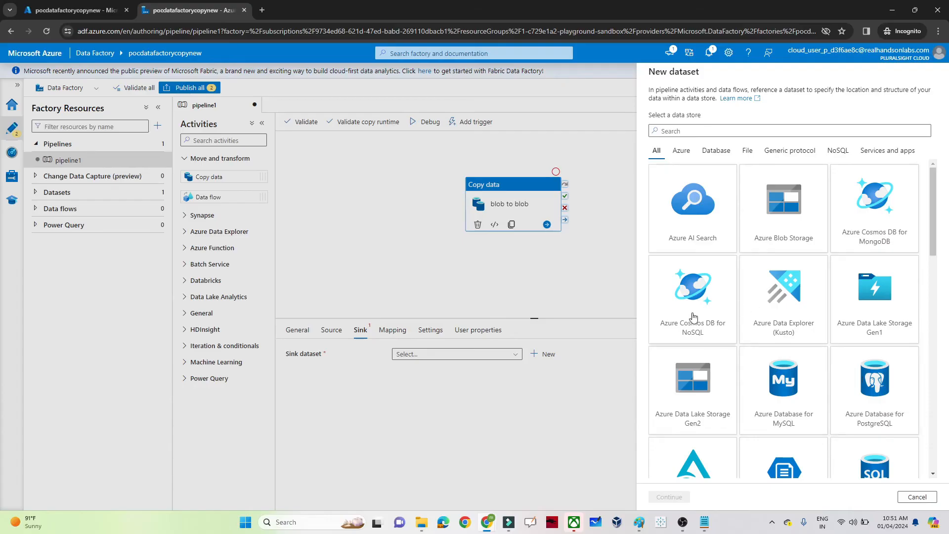
left_click(769, 217)
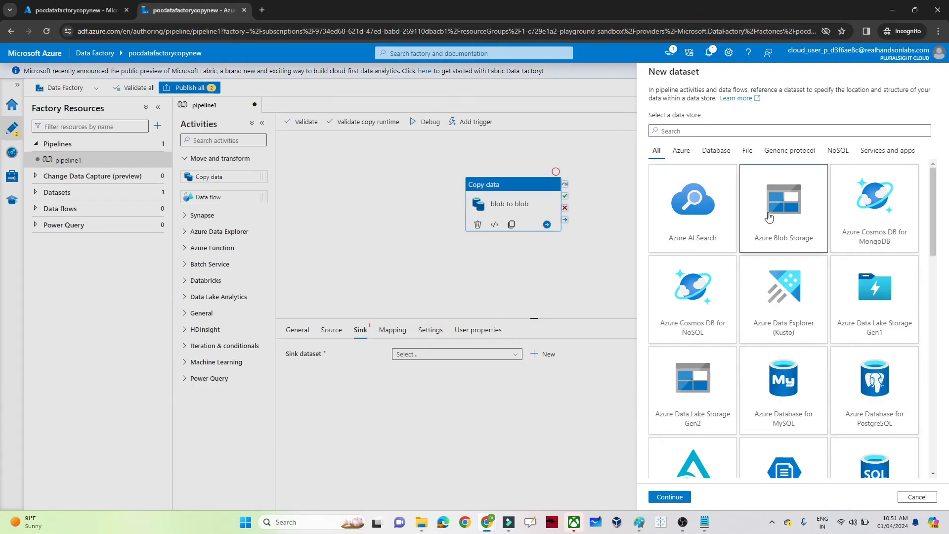
left_click(669, 496)
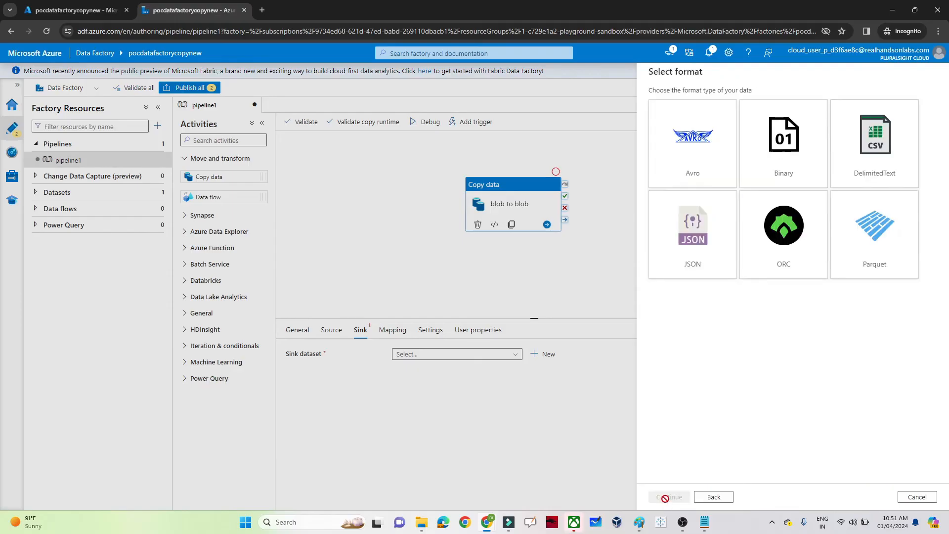
left_click(862, 169)
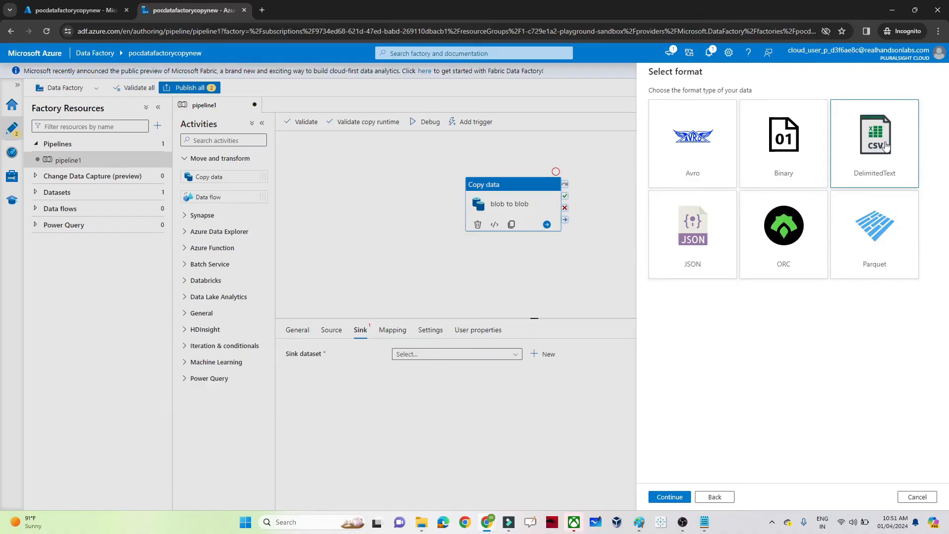
left_click(677, 496)
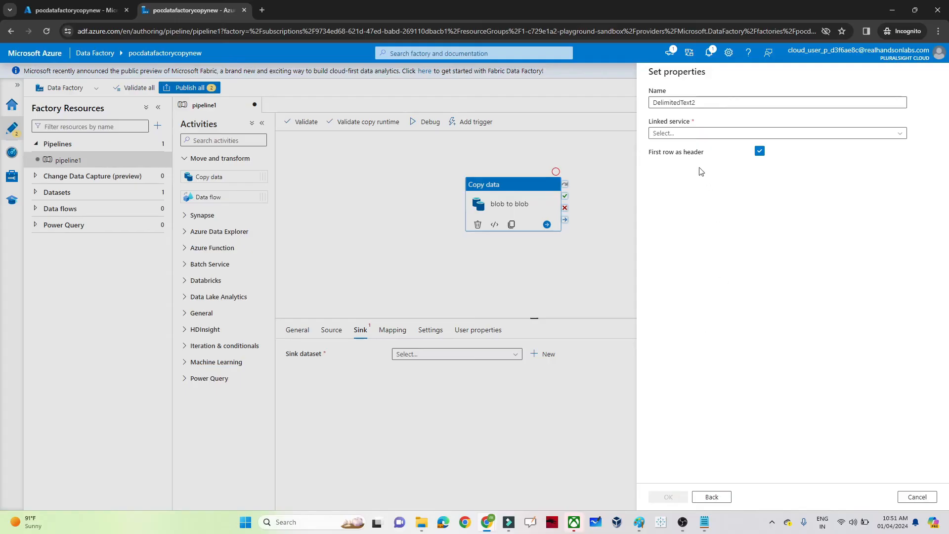
Create a new linked service for the sink dataset, connecting to storage account pocstorage6181 in the P8-Real Hands-On Labs subscription.
left_click(678, 133)
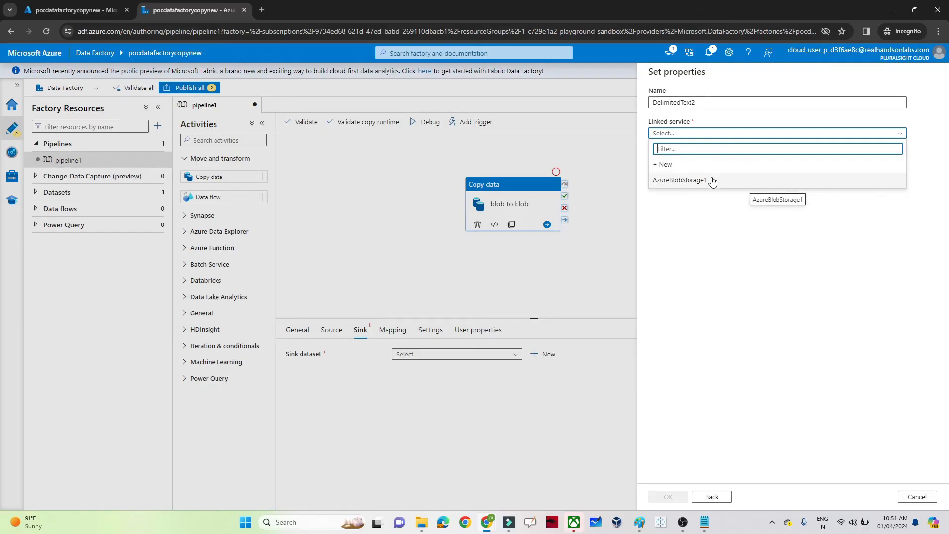
left_click(695, 166)
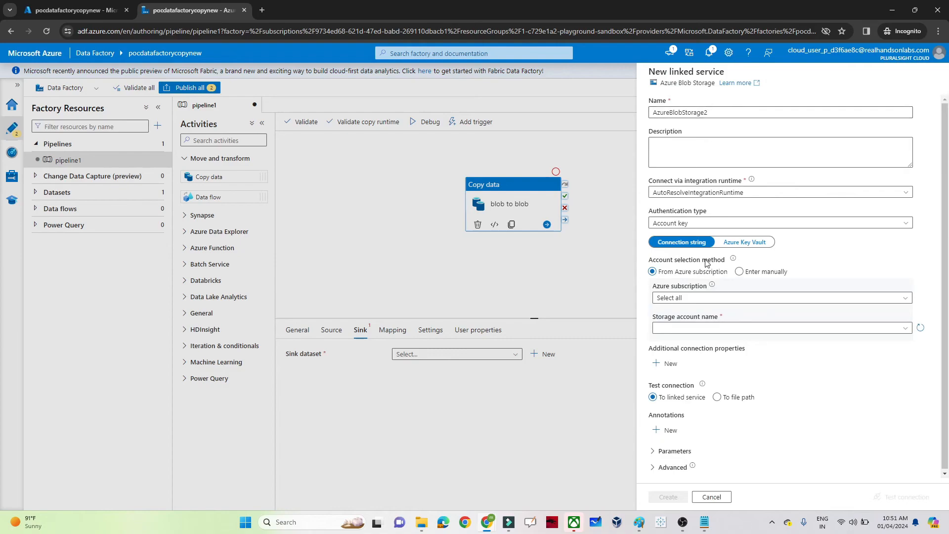
left_click(684, 299)
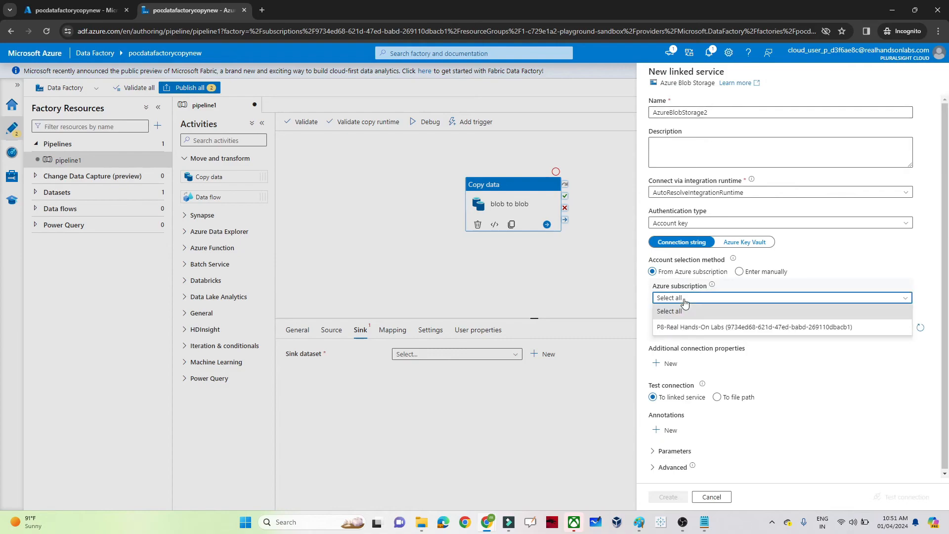
left_click(676, 325)
left_click(679, 328)
left_click(680, 341)
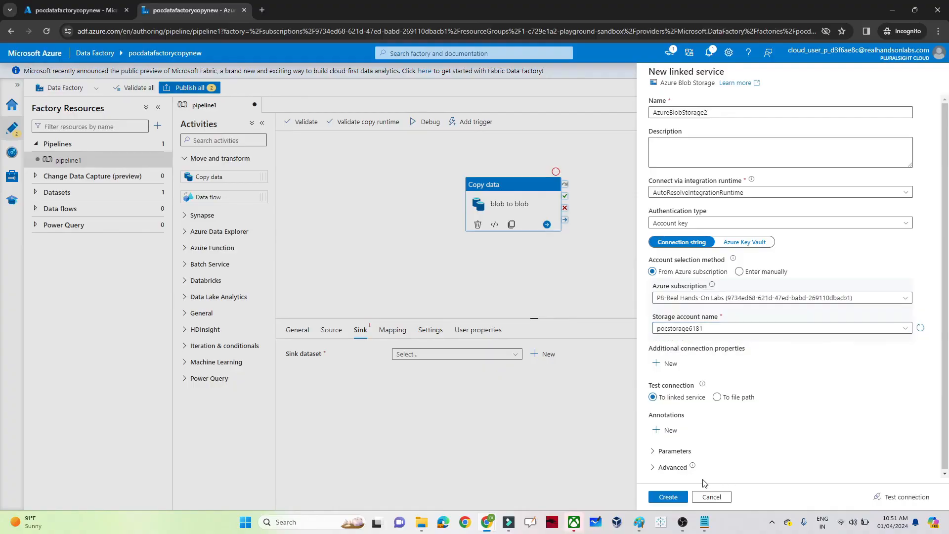
left_click(668, 497)
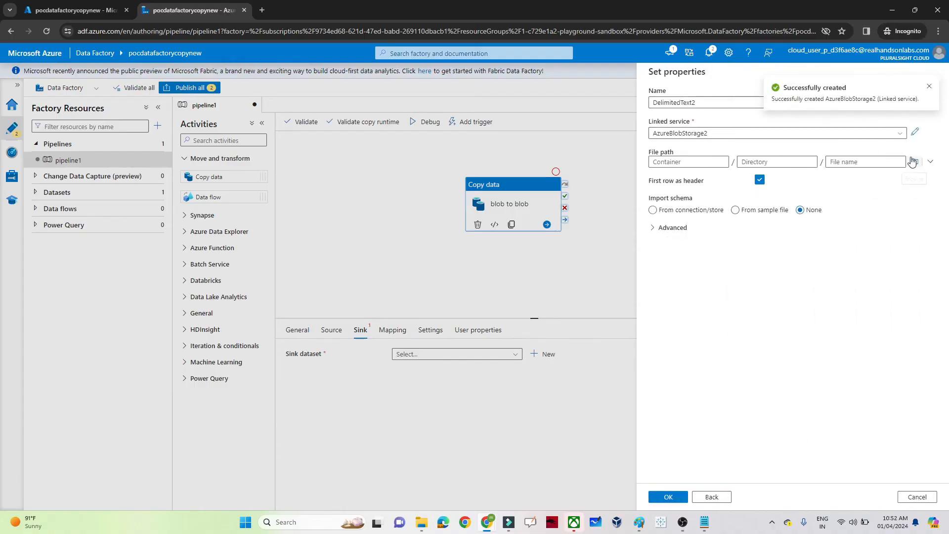
Set the sink dataset's file path to the output container and create the dataset.
left_click(913, 163)
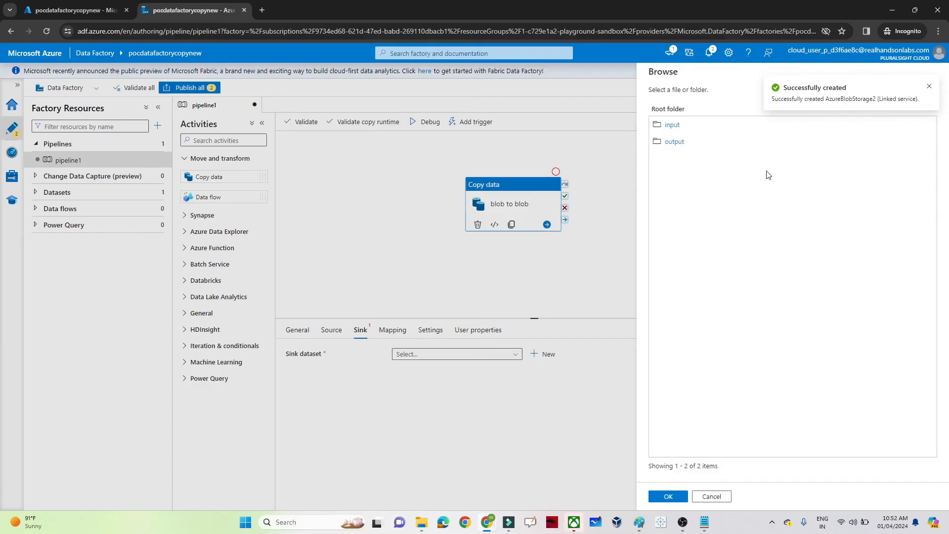
left_click(674, 143)
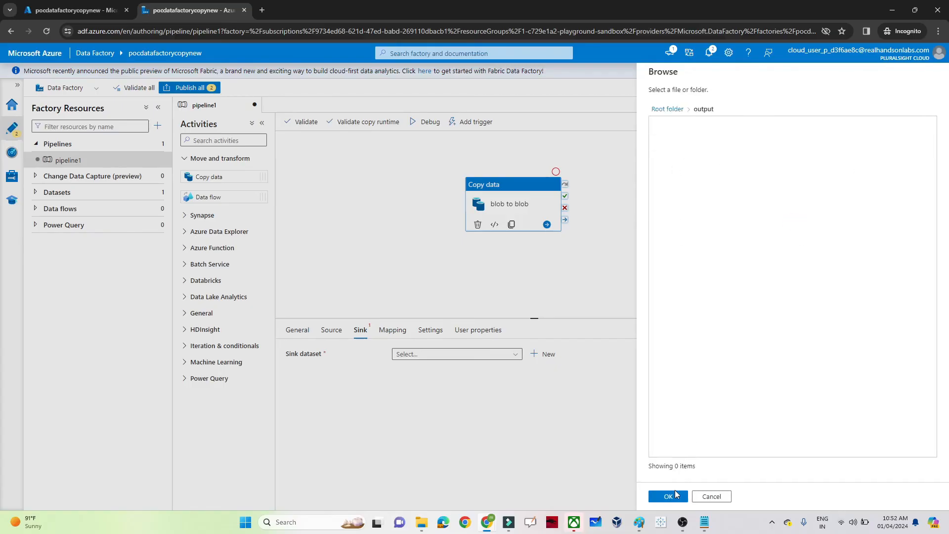
left_click(669, 496)
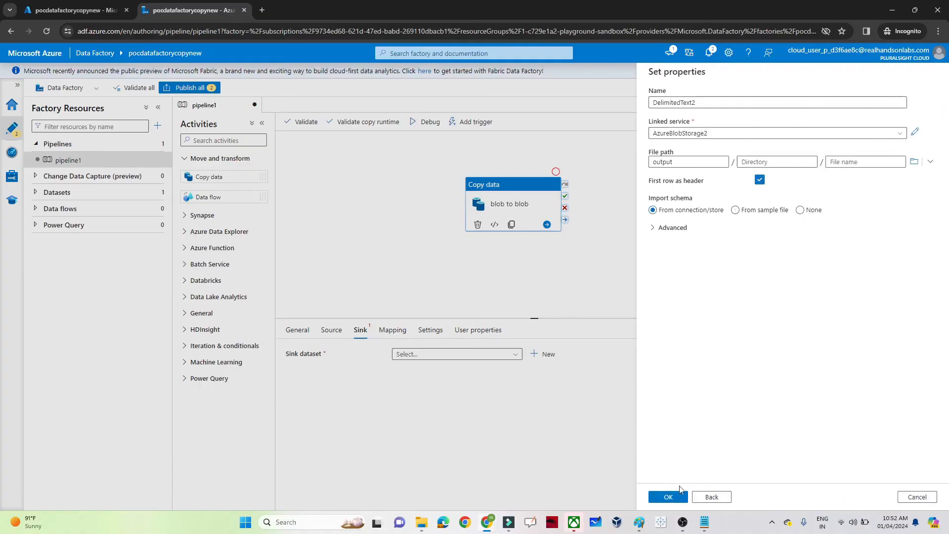
left_click(670, 497)
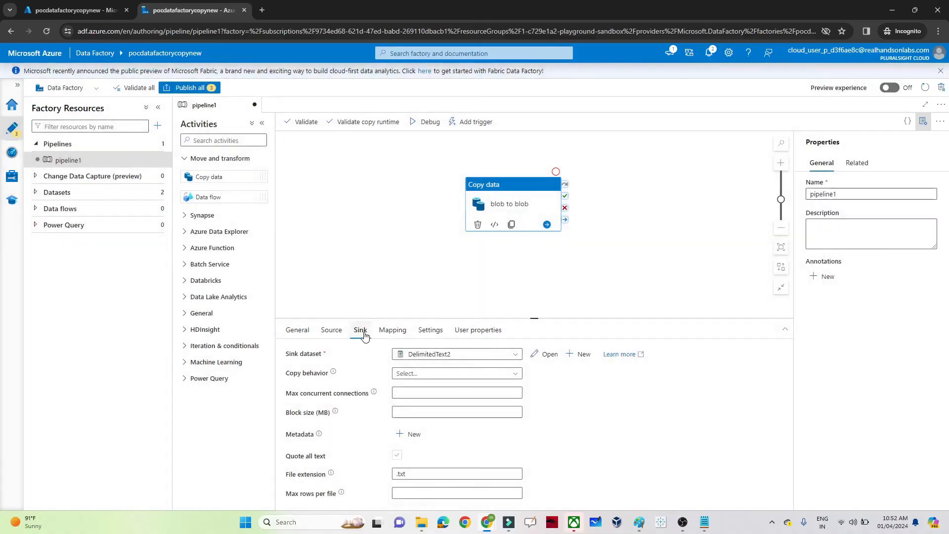
Review the copy activity's source and sink settings, and validate all factory resources.
left_click(334, 335)
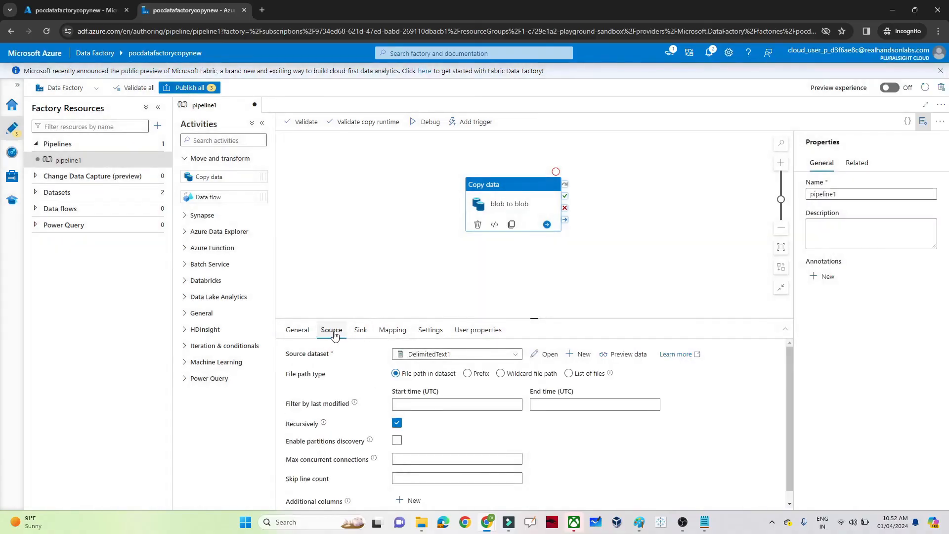
left_click(365, 334)
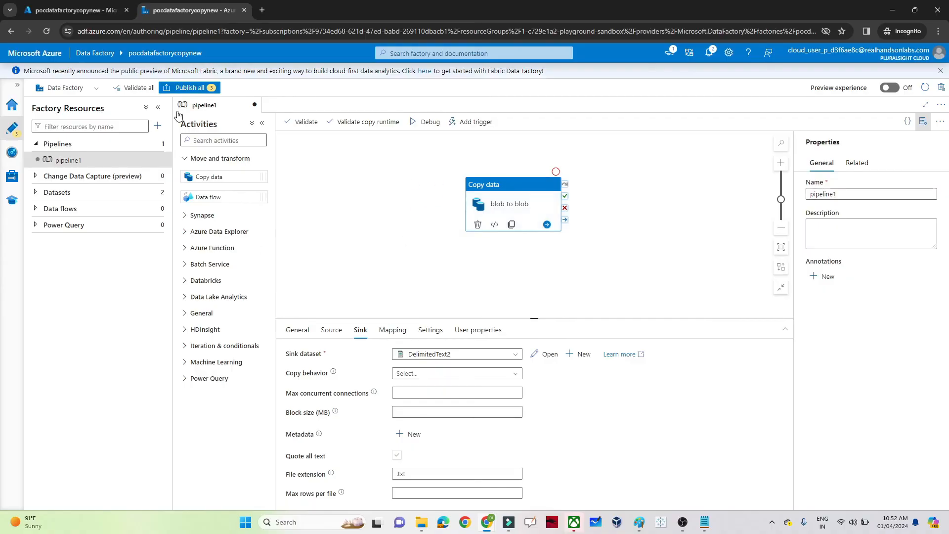
left_click(139, 89)
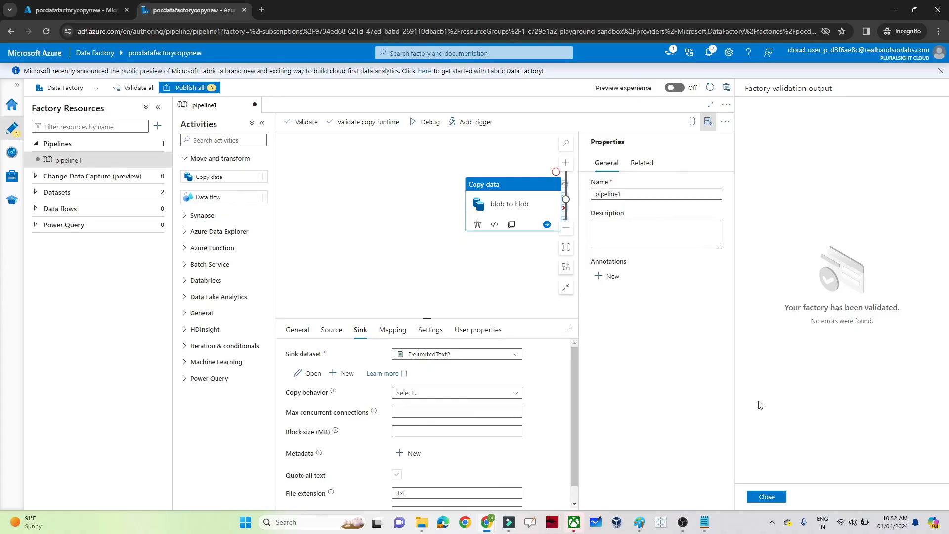
left_click(766, 497)
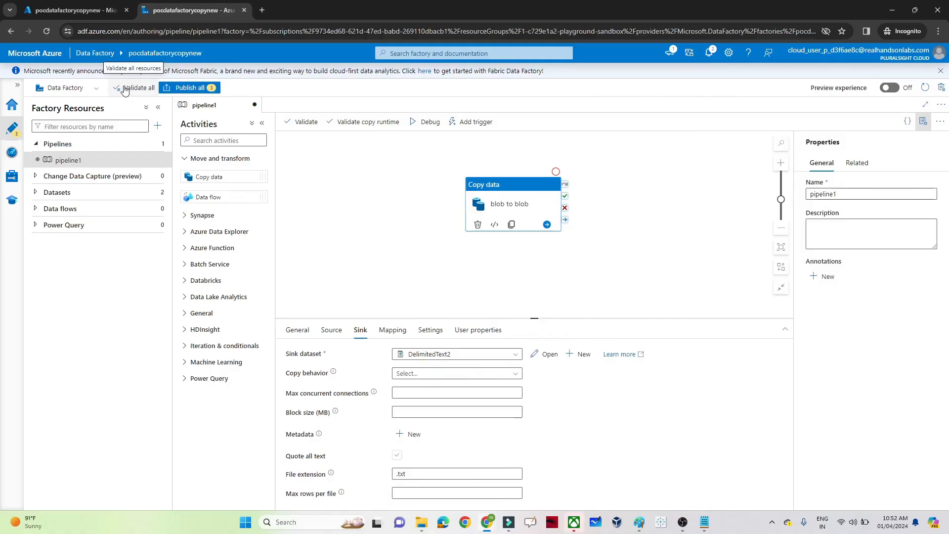
Check the factory's notifications and validate all resources once more, closing the validation output.
left_click(708, 55)
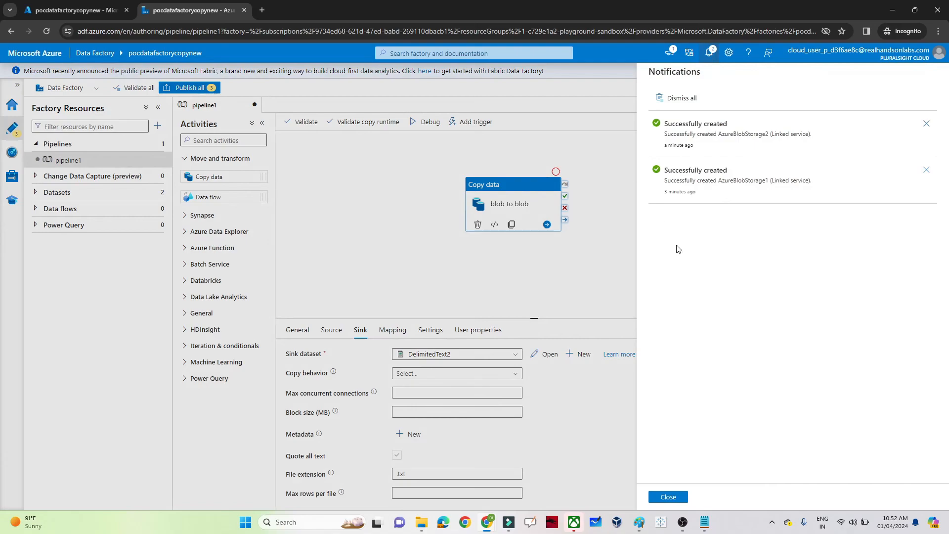
left_click(668, 497)
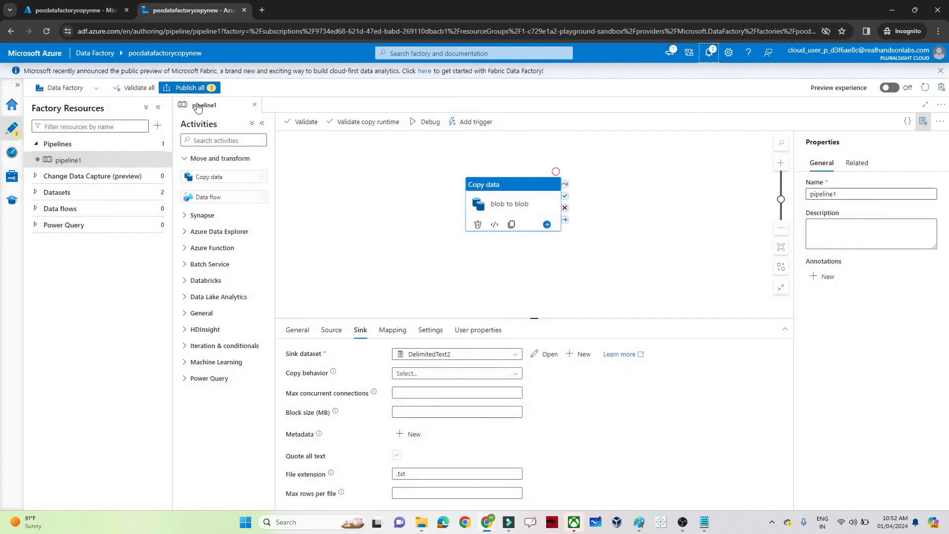
left_click(138, 88)
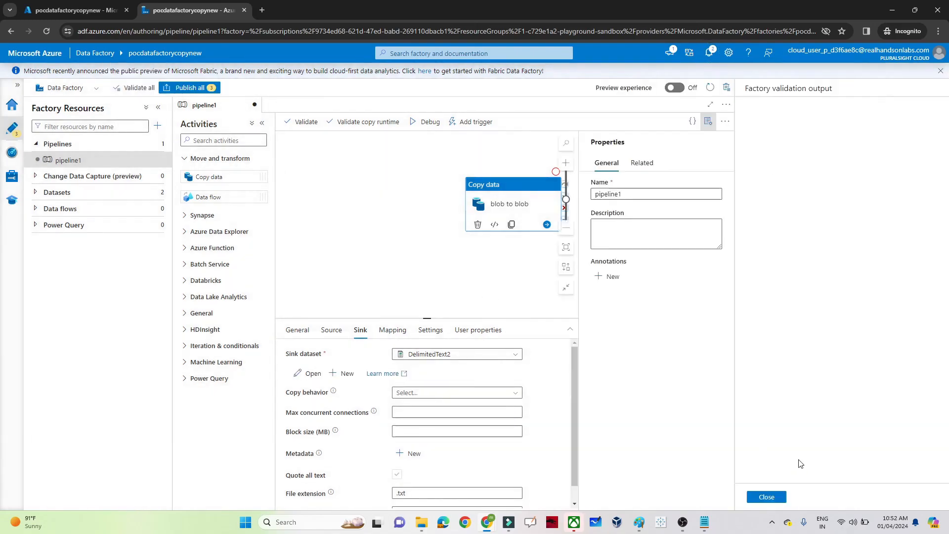
left_click(760, 499)
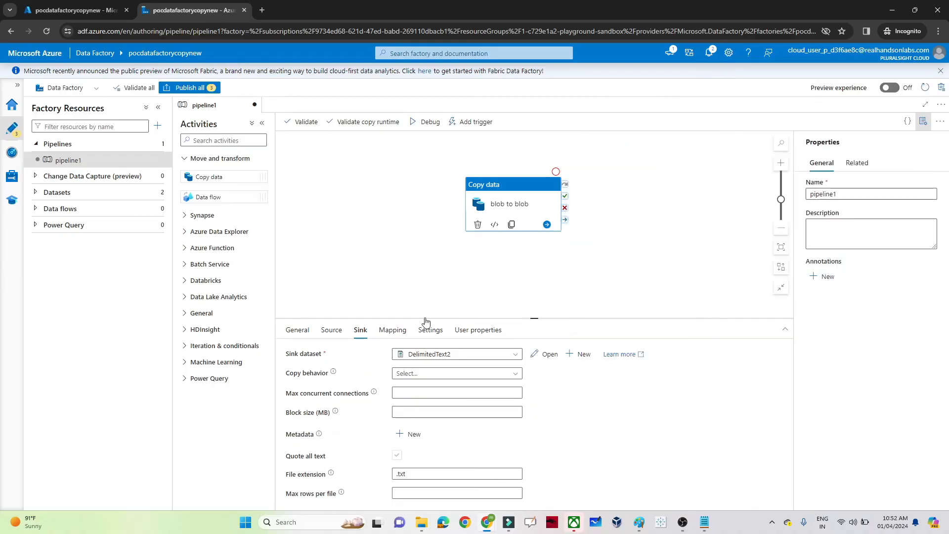
Publish the pending pipeline1 and dataset changes to the live environment, checking the publishing progress in the notifications.
left_click(202, 88)
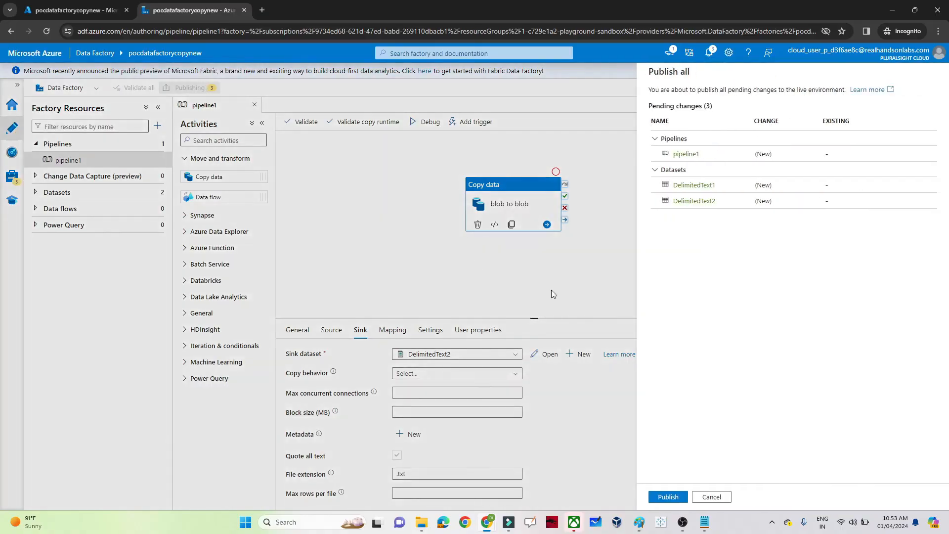
left_click(675, 497)
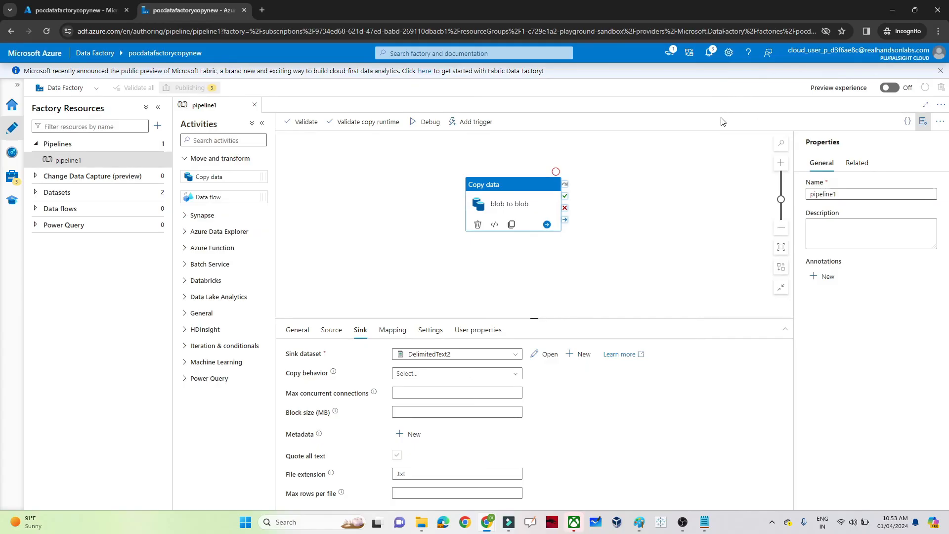
left_click(709, 52)
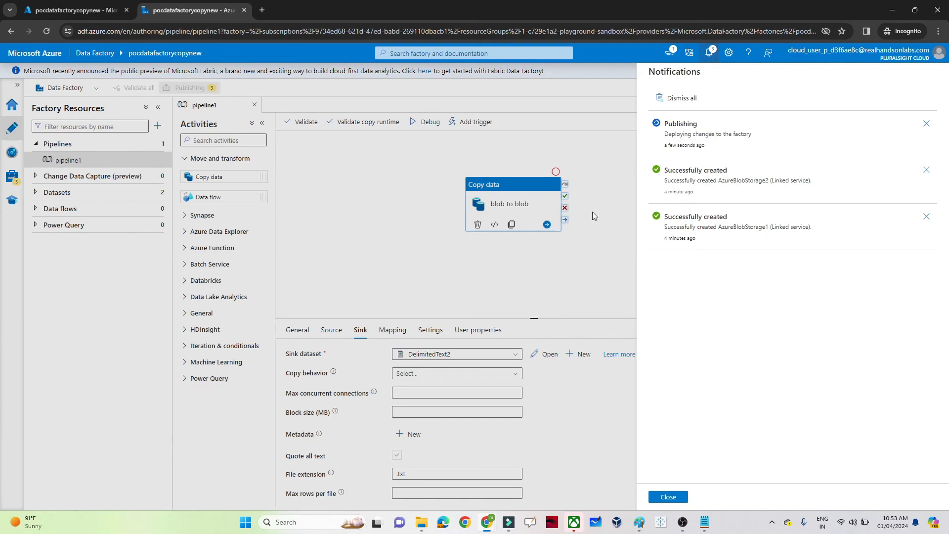
left_click(668, 497)
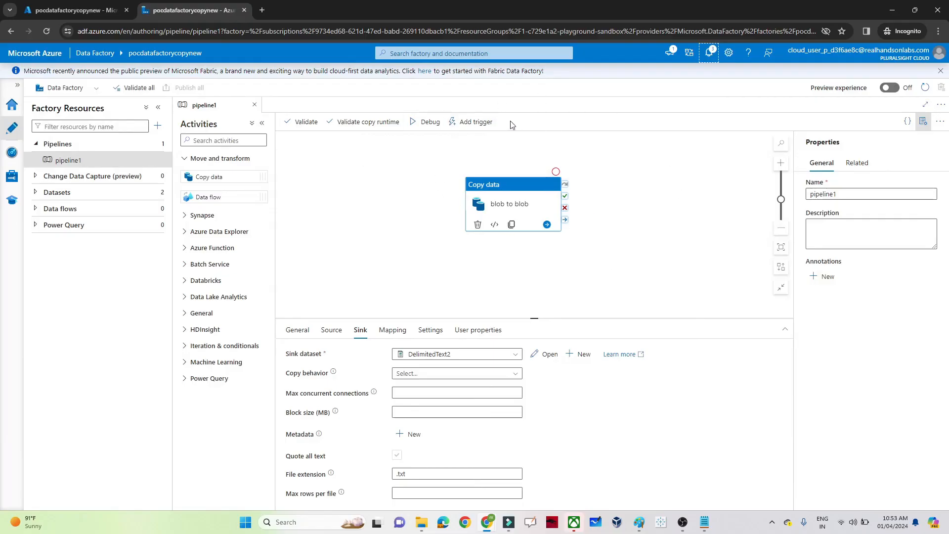
Trigger an on-demand run of the published pipeline1.
left_click(470, 125)
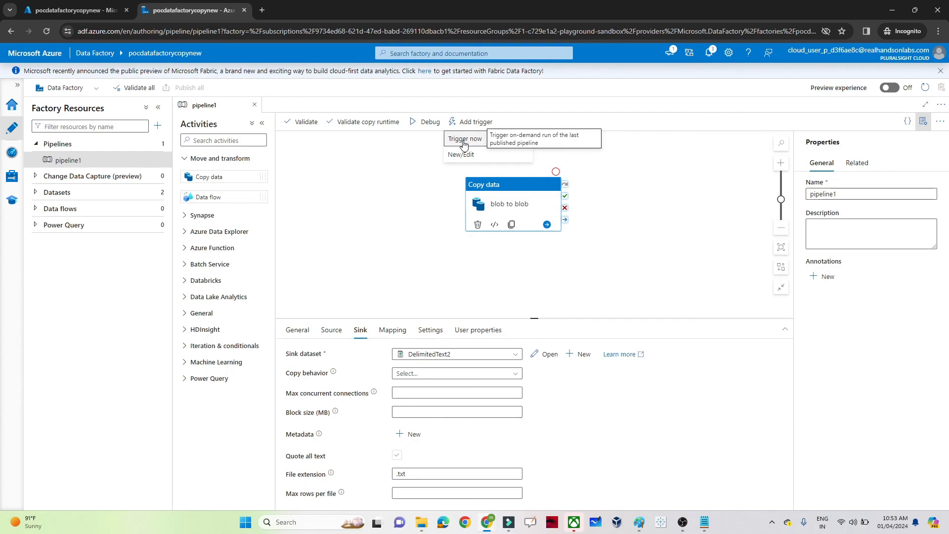
left_click(464, 140)
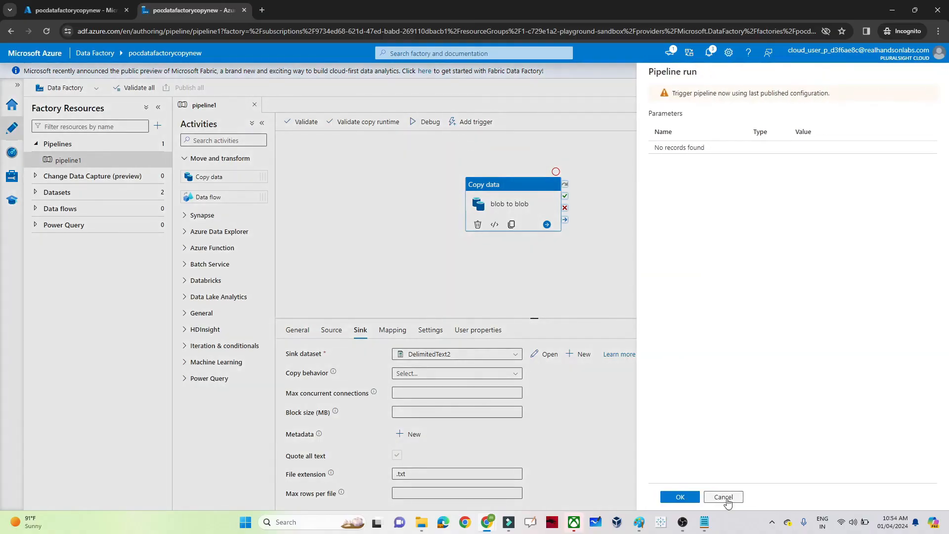
left_click(683, 498)
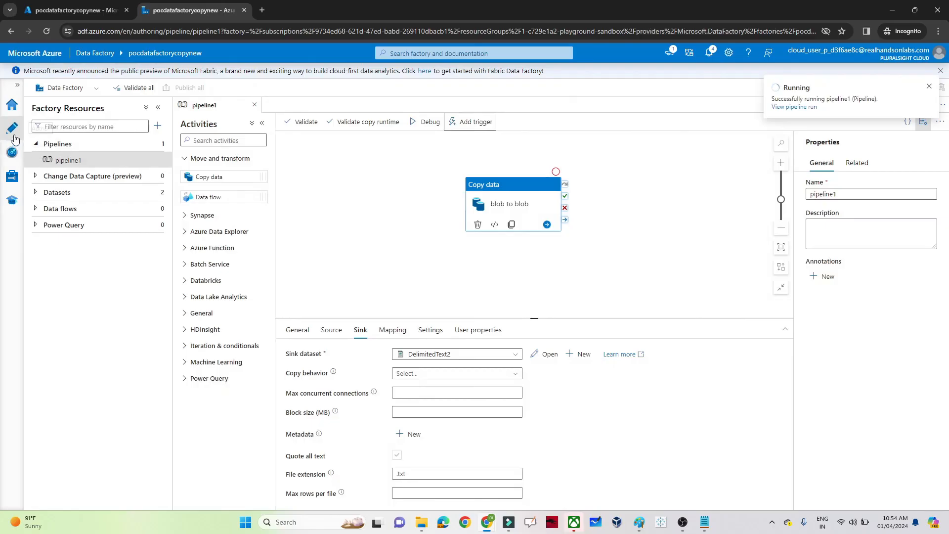
Monitor the triggered pipeline1 run in the pipeline runs list, refreshing its status.
left_click(12, 156)
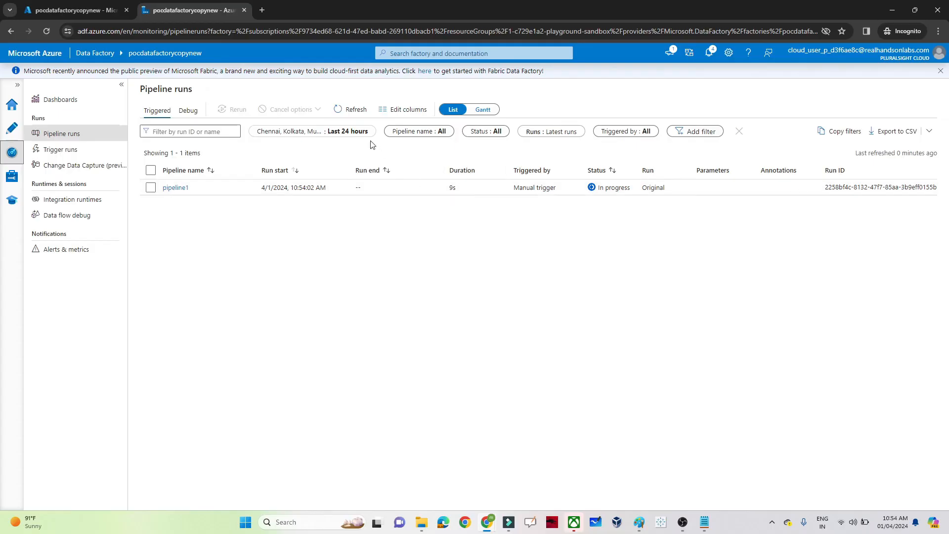
left_click(346, 109)
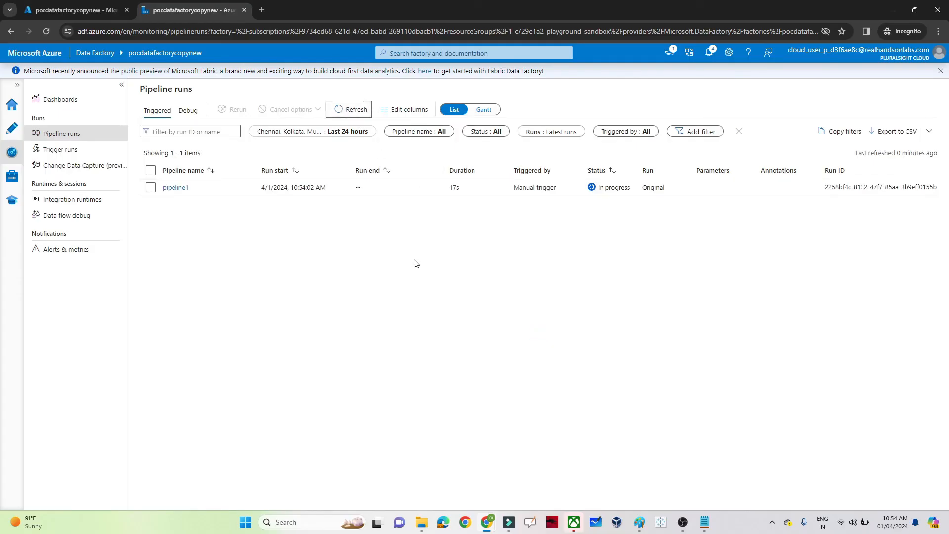
left_click(345, 109)
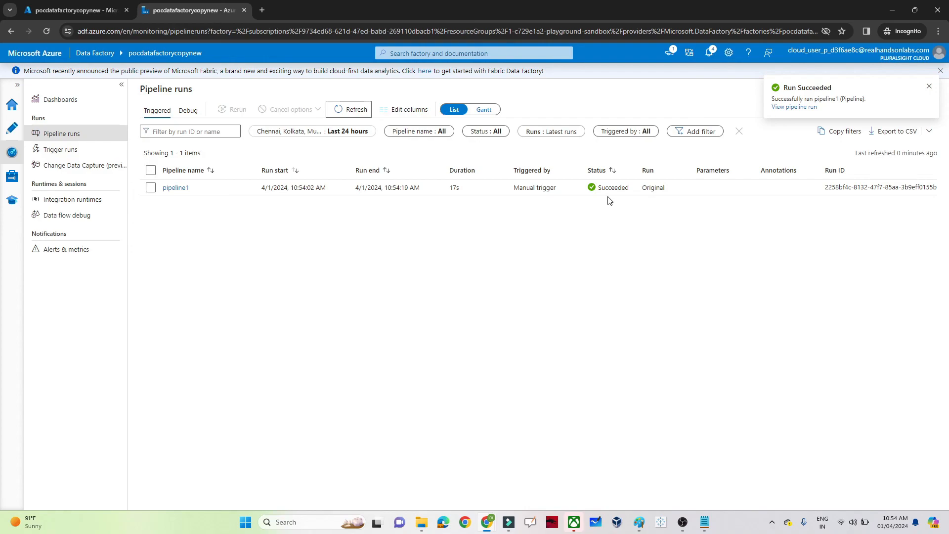
Switch to the Azure portal and open the output container of the pocstorage6181 storage account.
left_click(72, 6)
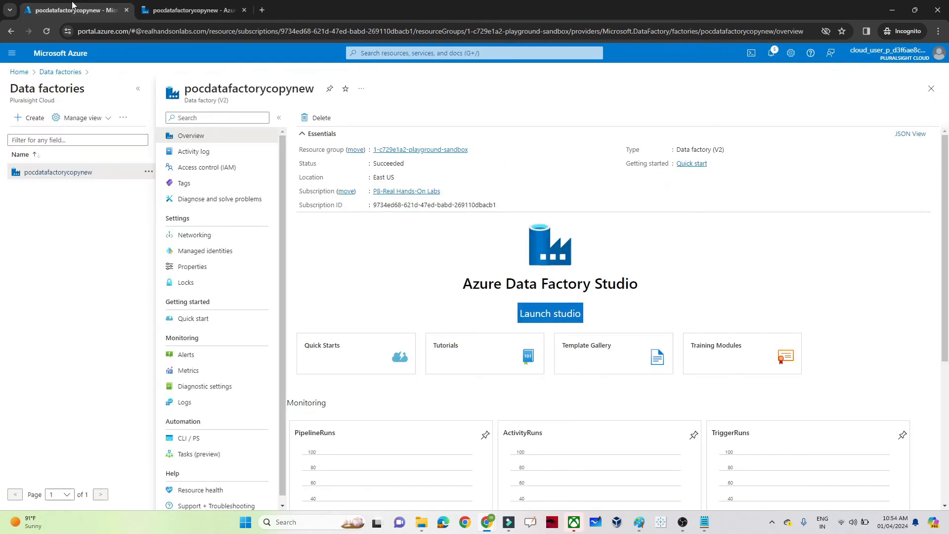
left_click(57, 60)
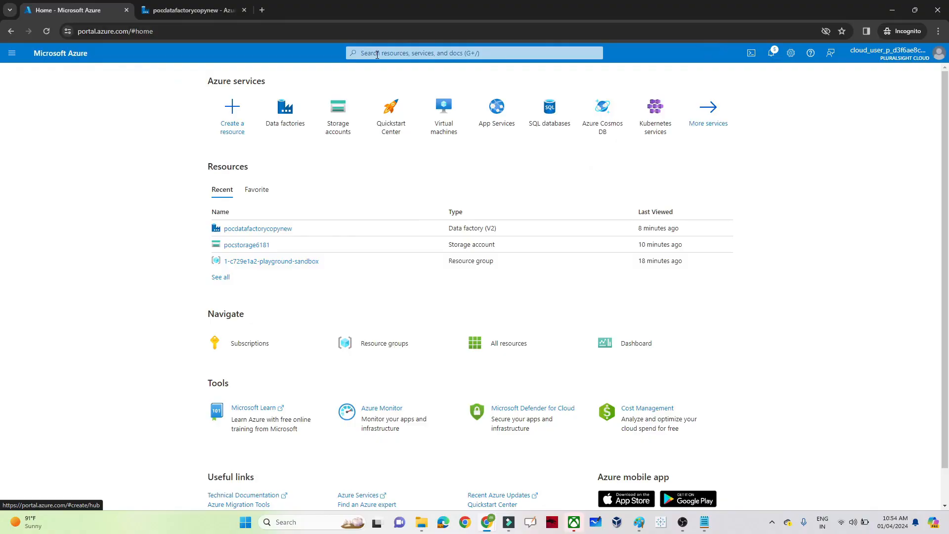
left_click(236, 246)
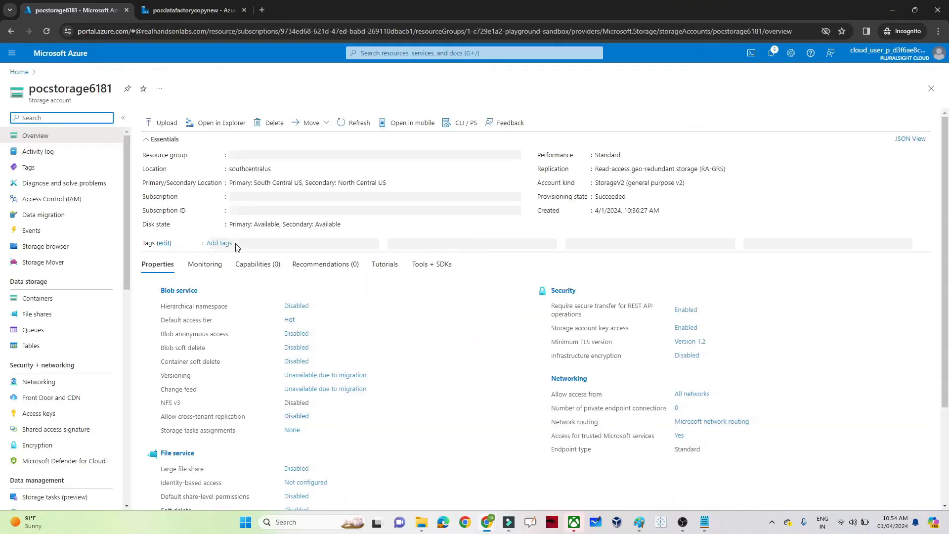
left_click(50, 298)
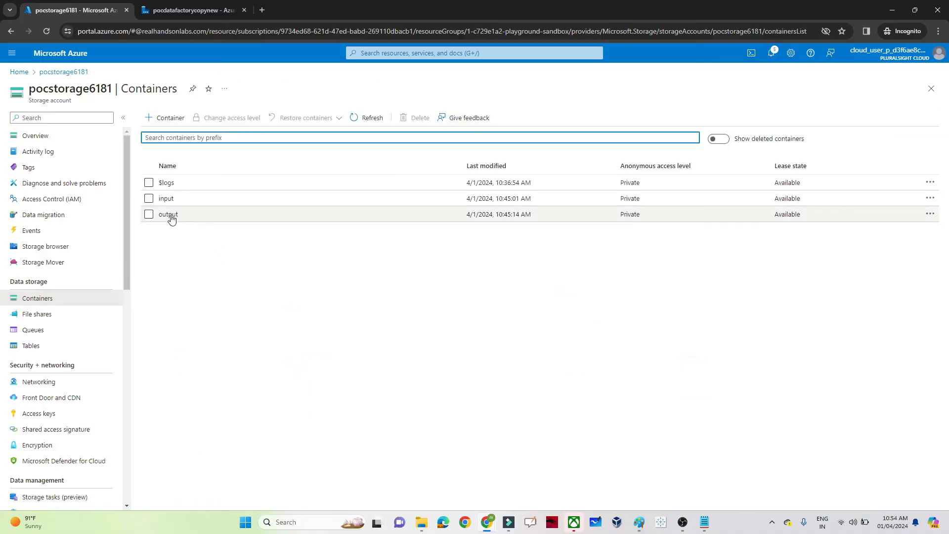
left_click(170, 216)
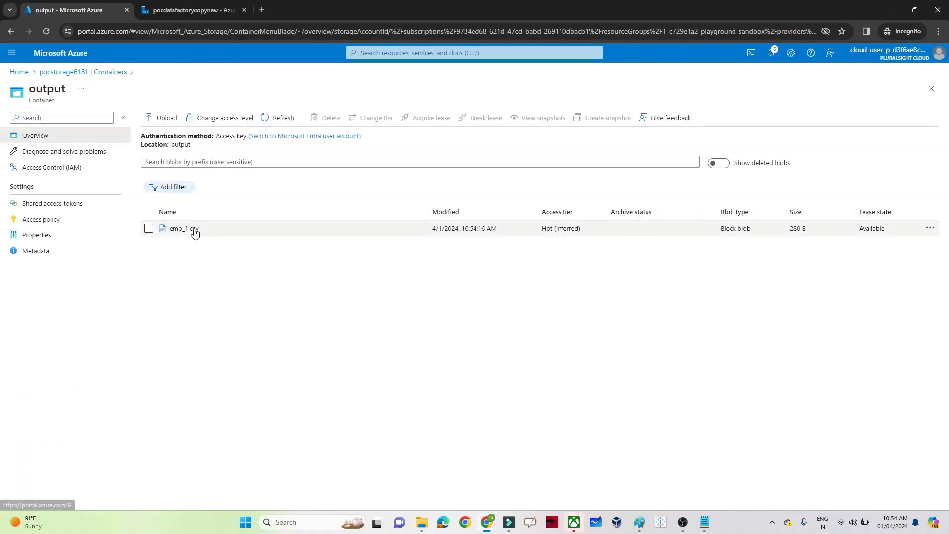
Open the copied emp_1.csv blob and preview its contents as a table to check the data.
left_click(192, 229)
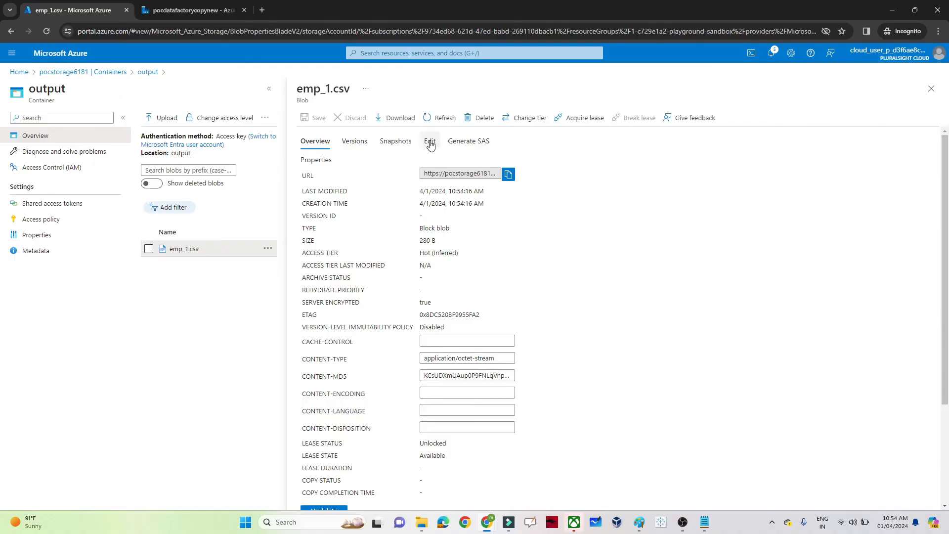
left_click(430, 143)
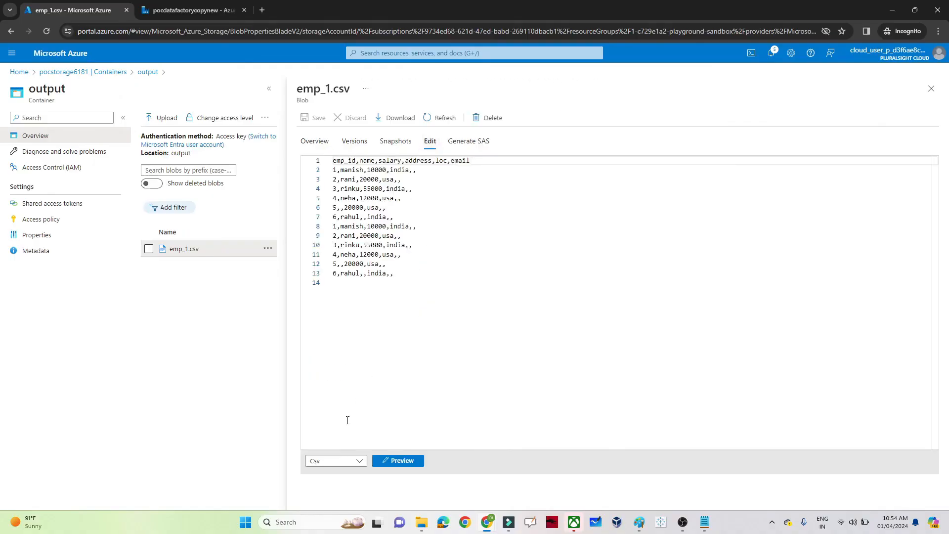
left_click(401, 463)
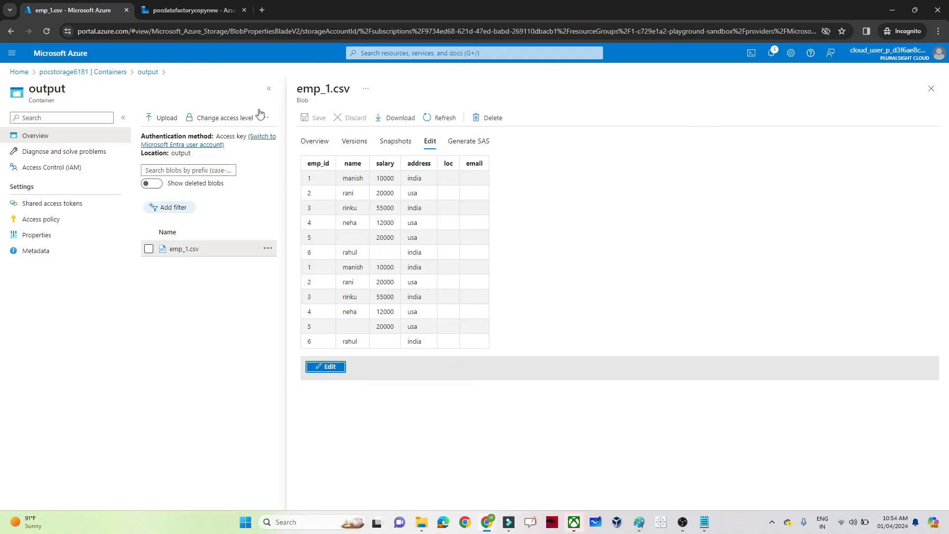
Switch back to Data Factory Studio and return to pipeline1 in the authoring view.
left_click(212, 10)
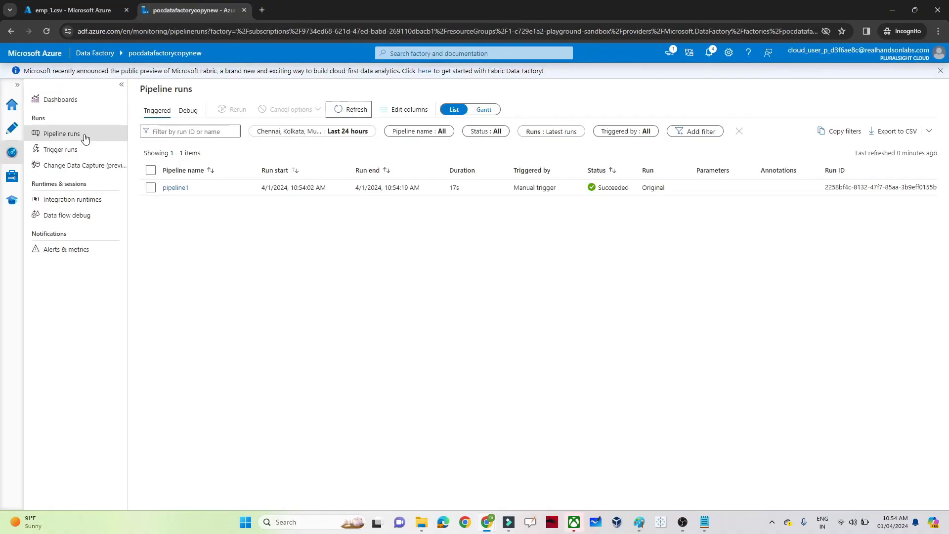
left_click(12, 128)
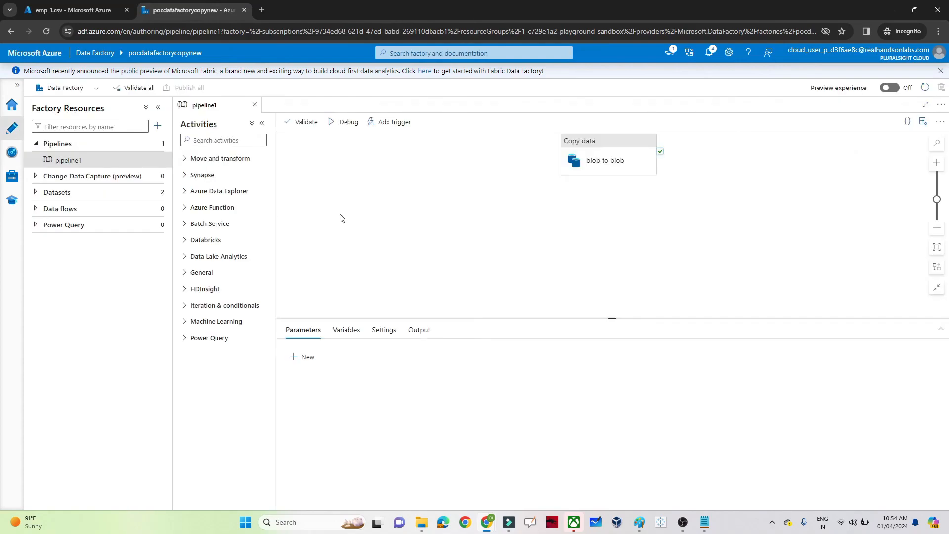